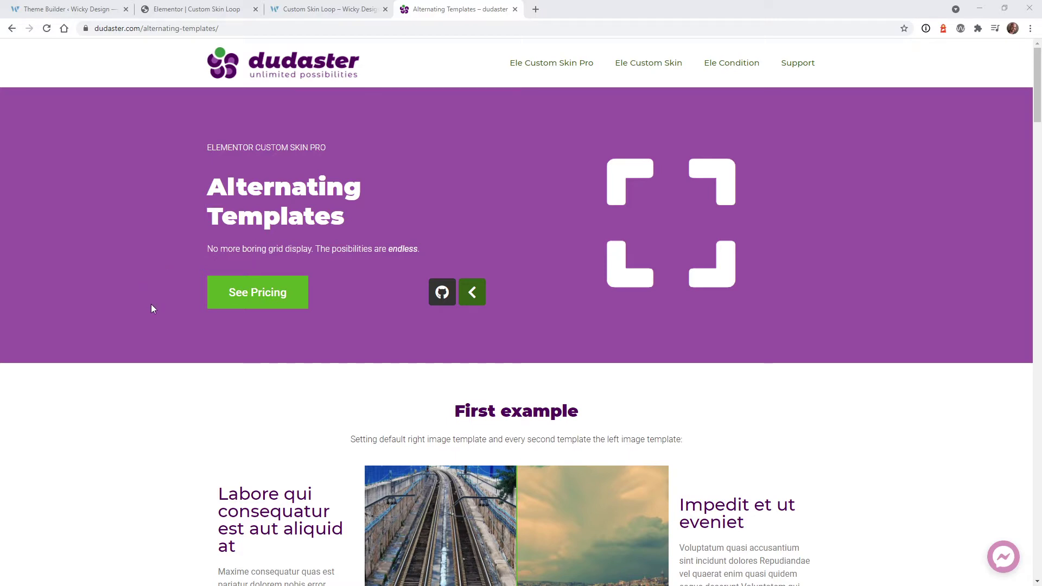
Review the three alternating template examples on the dudaster Alternating Templates page
{"action": "scroll", "coordinate": [155, 365], "scroll_direction": "down", "scroll_amount": 6}
{"action": "scroll", "coordinate": [155, 365], "scroll_direction": "down", "scroll_amount": 2}
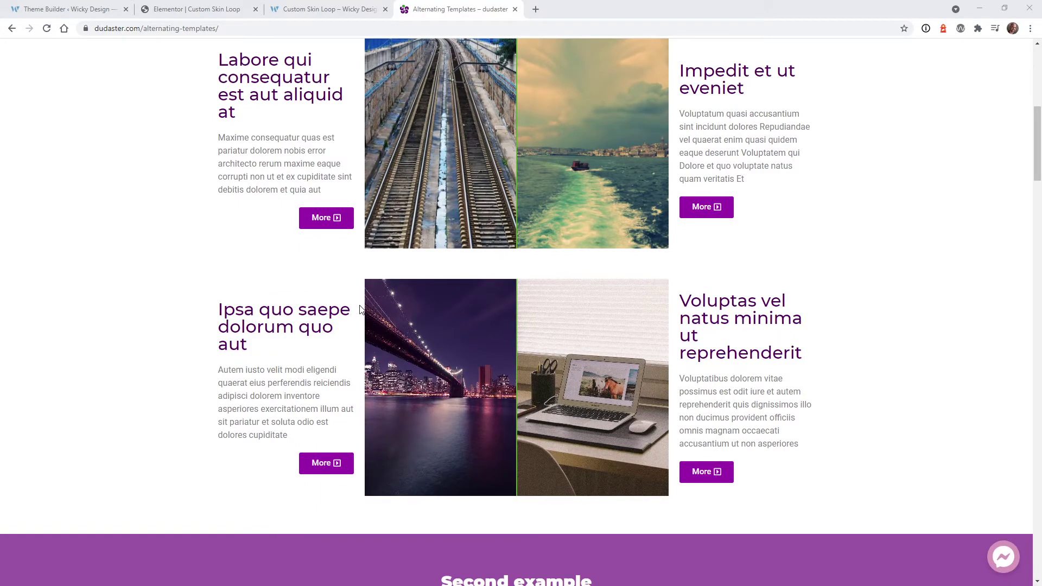
{"action": "scroll", "coordinate": [208, 333], "scroll_direction": "down", "scroll_amount": 4}
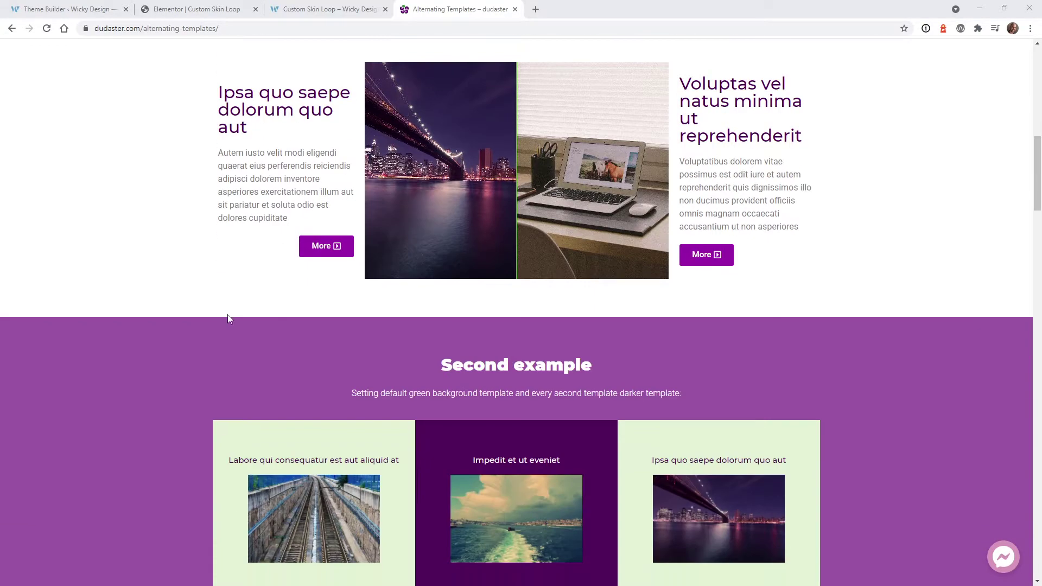
{"action": "scroll", "coordinate": [228, 319], "scroll_direction": "down", "scroll_amount": 6}
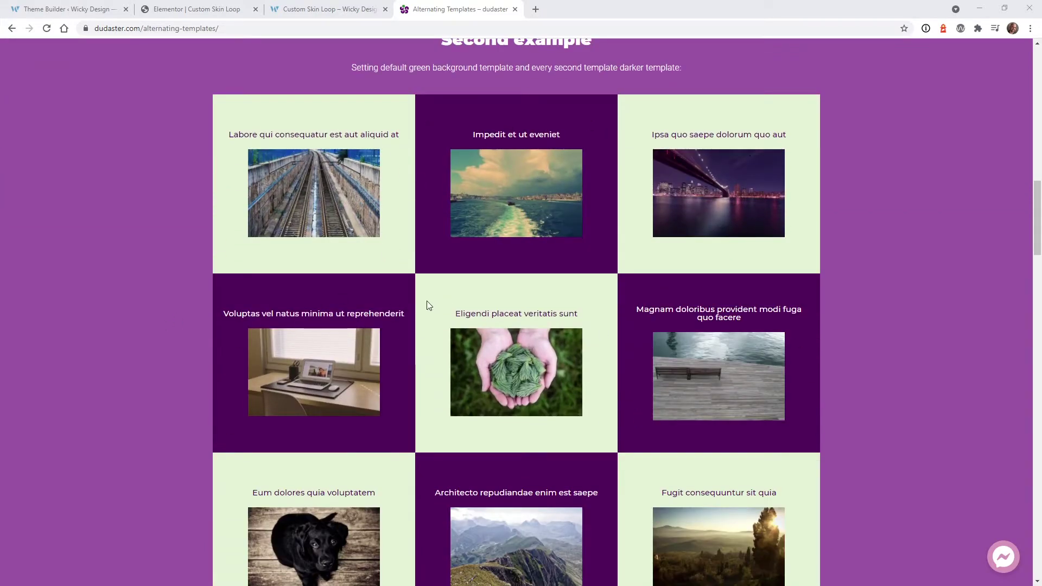
{"action": "scroll", "coordinate": [187, 315], "scroll_direction": "down", "scroll_amount": 10}
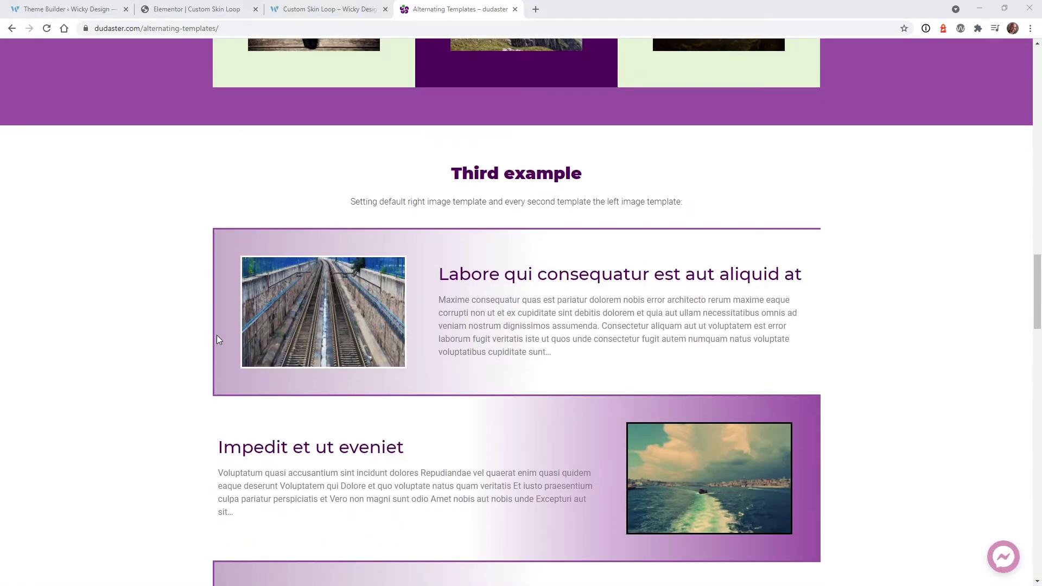
{"action": "scroll", "coordinate": [217, 340], "scroll_direction": "down", "scroll_amount": 4}
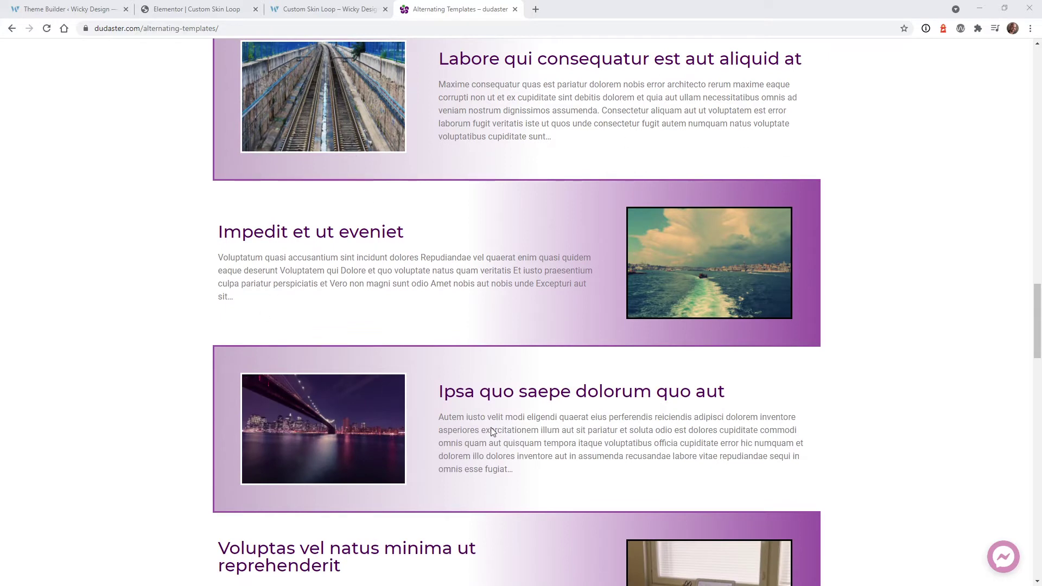
{"action": "scroll", "coordinate": [359, 437], "scroll_direction": "down", "scroll_amount": 8}
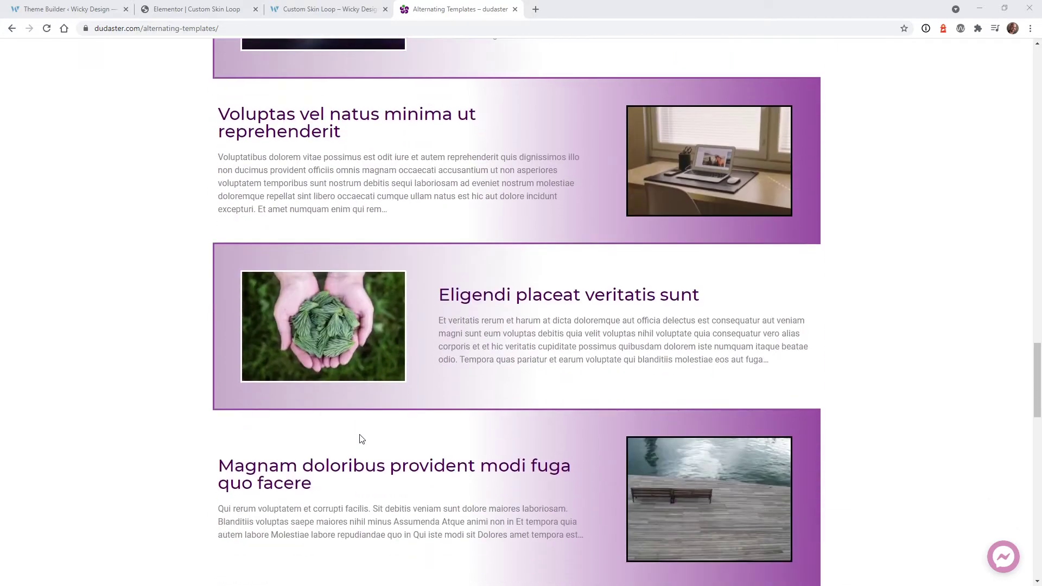
Review the alternating post layouts on the live Custom Skin Loop page and open page 2 of its post list
{"action": "left_click", "coordinate": [320, 6]}
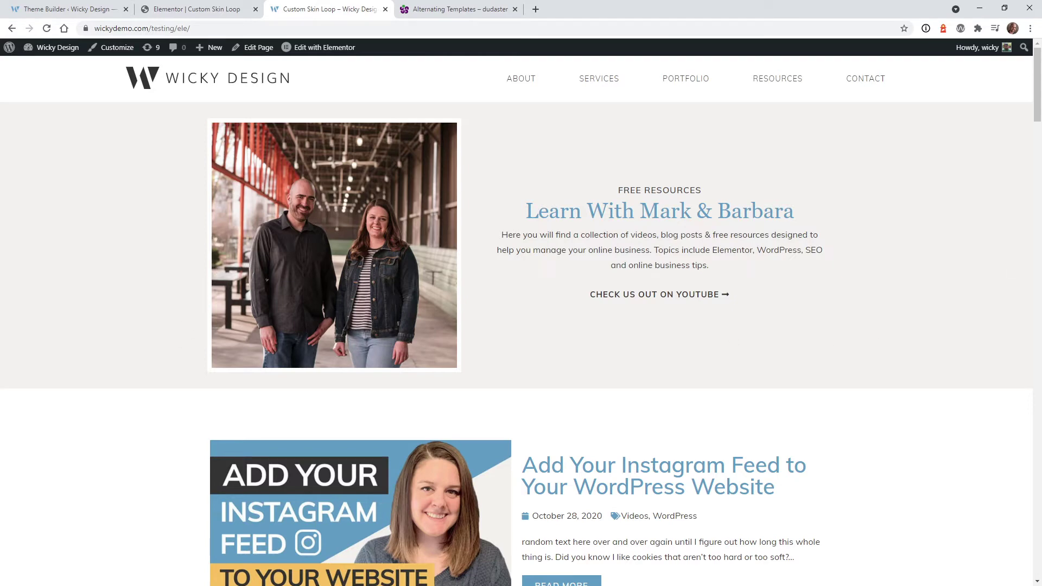
{"action": "left_click_drag", "start_coordinate": [1038, 101], "coordinate": [1038, 112]}
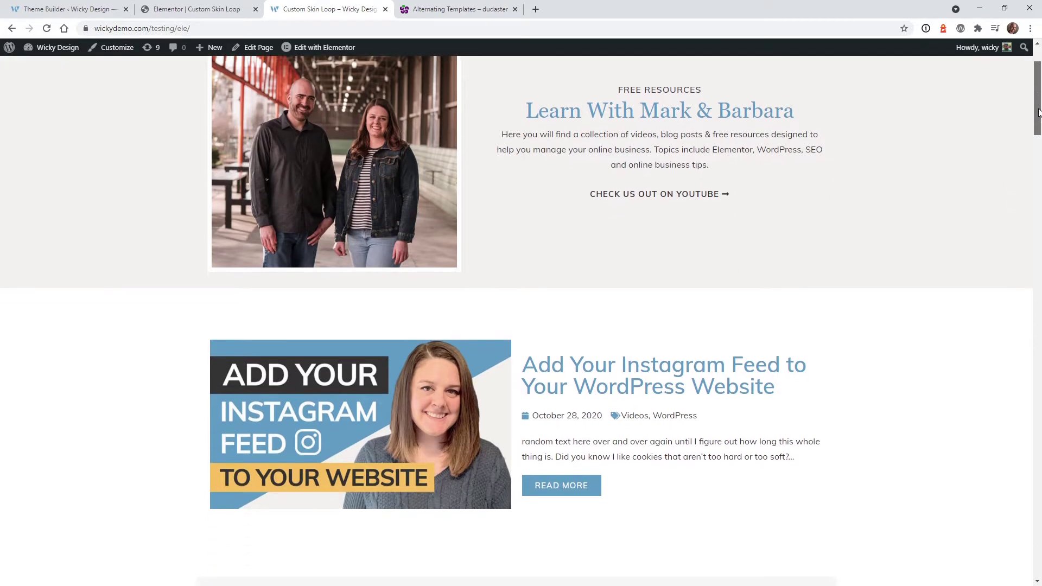
{"action": "scroll", "coordinate": [326, 265], "scroll_direction": "down", "scroll_amount": 1}
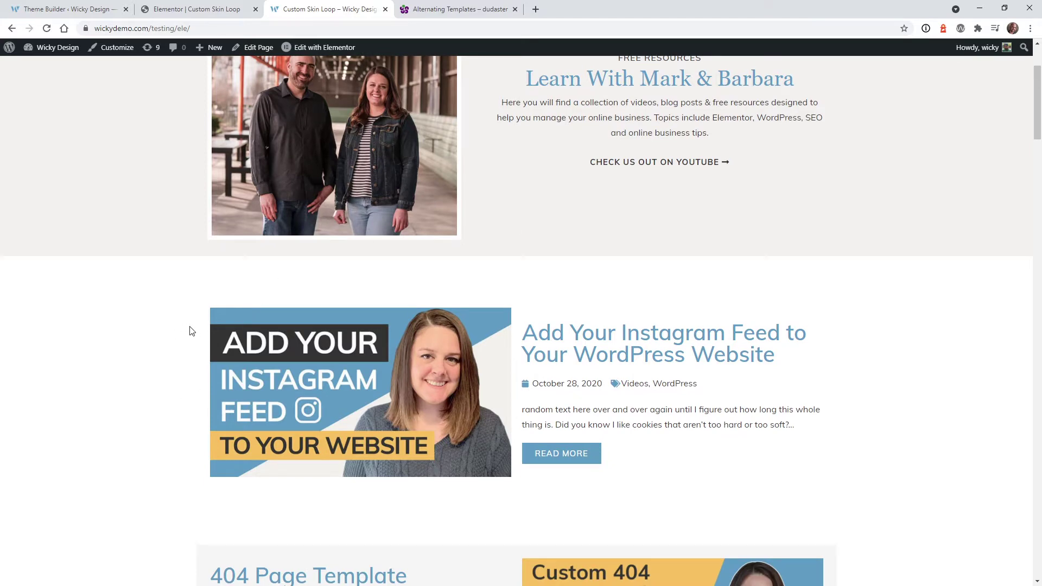
{"action": "scroll", "coordinate": [168, 334], "scroll_direction": "down", "scroll_amount": 2}
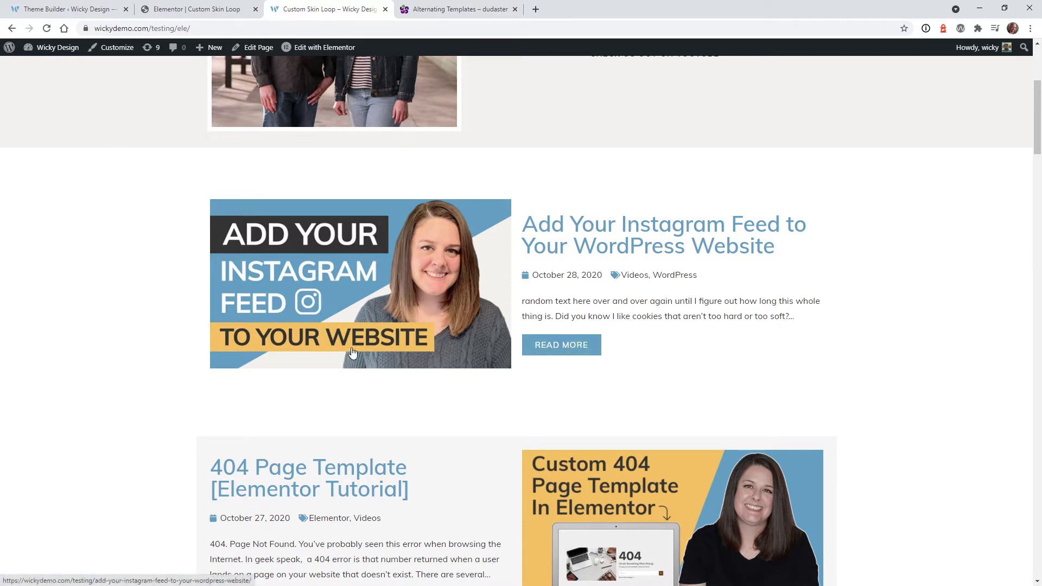
{"action": "scroll", "coordinate": [374, 323], "scroll_direction": "down", "scroll_amount": 2}
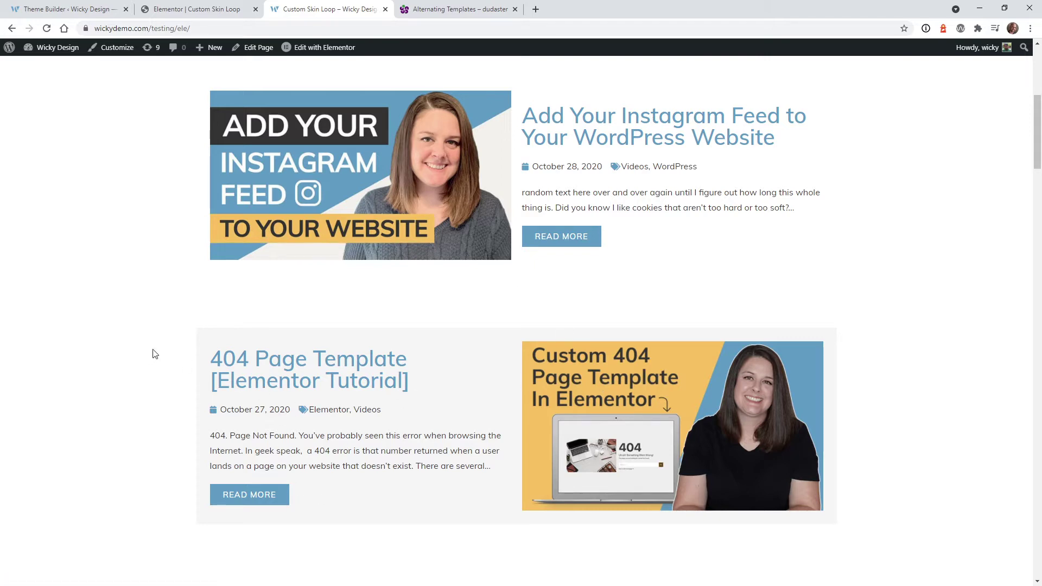
{"action": "scroll", "coordinate": [166, 345], "scroll_direction": "down", "scroll_amount": 2}
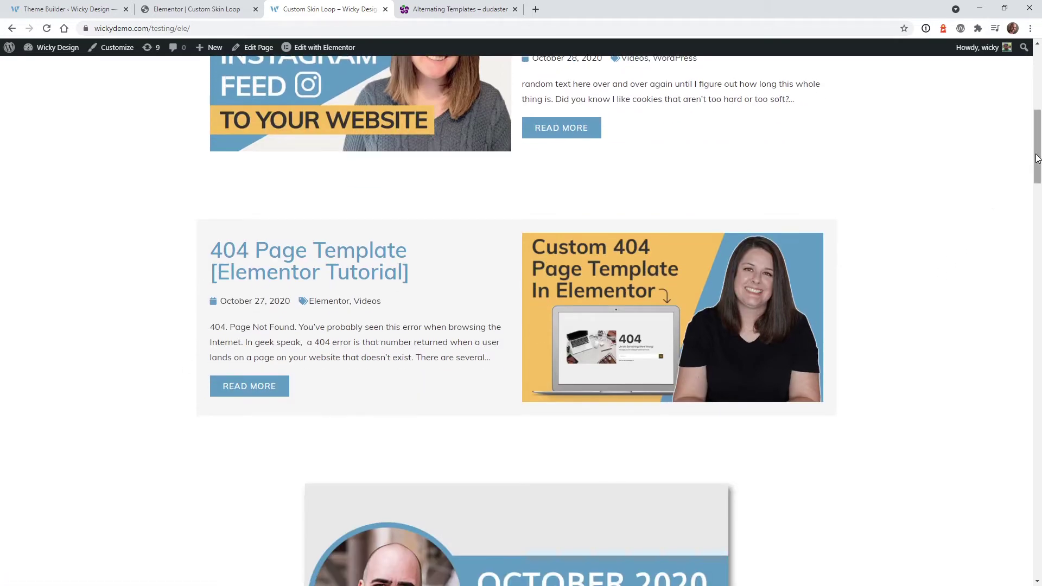
{"action": "left_click_drag", "start_coordinate": [1037, 157], "coordinate": [1037, 191]}
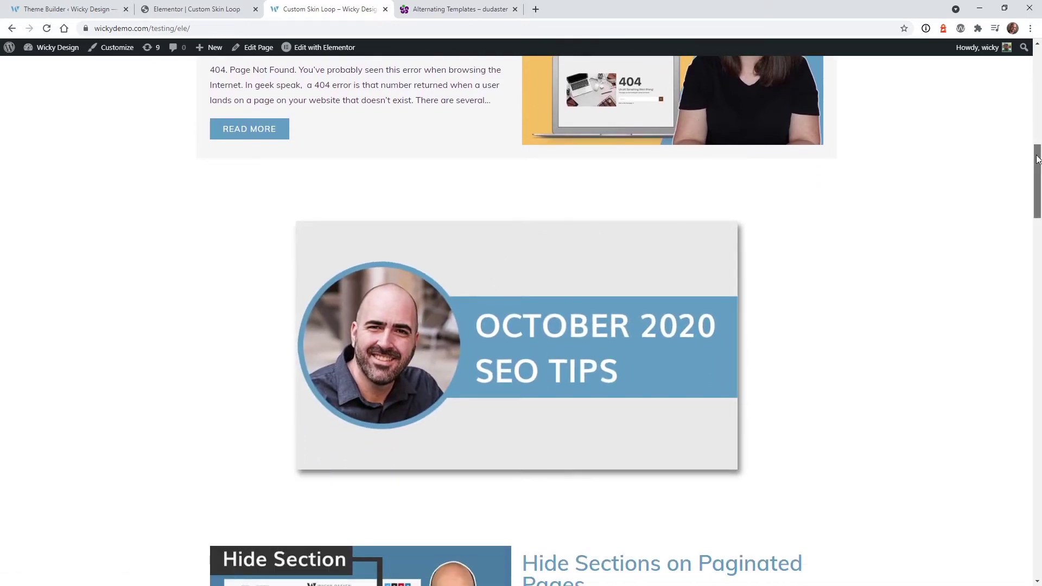
{"action": "left_click_drag", "start_coordinate": [1037, 161], "coordinate": [1039, 516]}
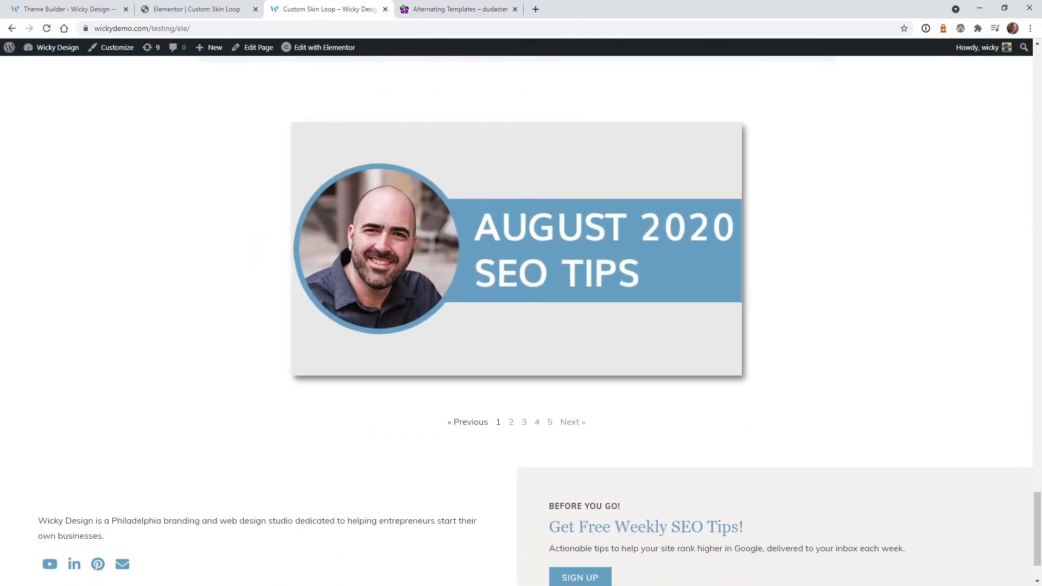
{"action": "left_click", "coordinate": [511, 423]}
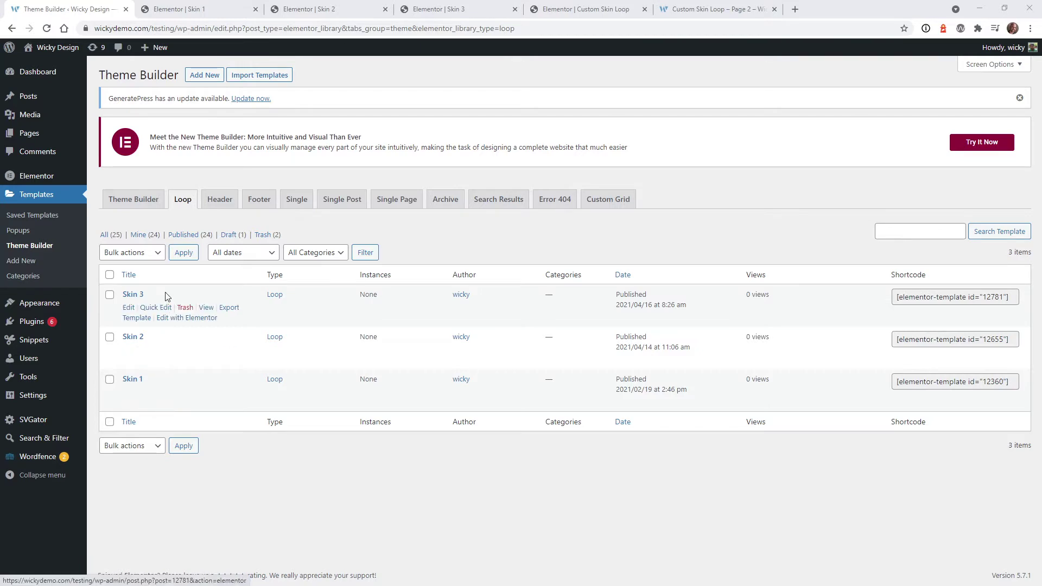
Compare the Skin 1 template with the post layouts on the Custom Skin Loop page in the Elementor editor
{"action": "left_click", "coordinate": [551, 6]}
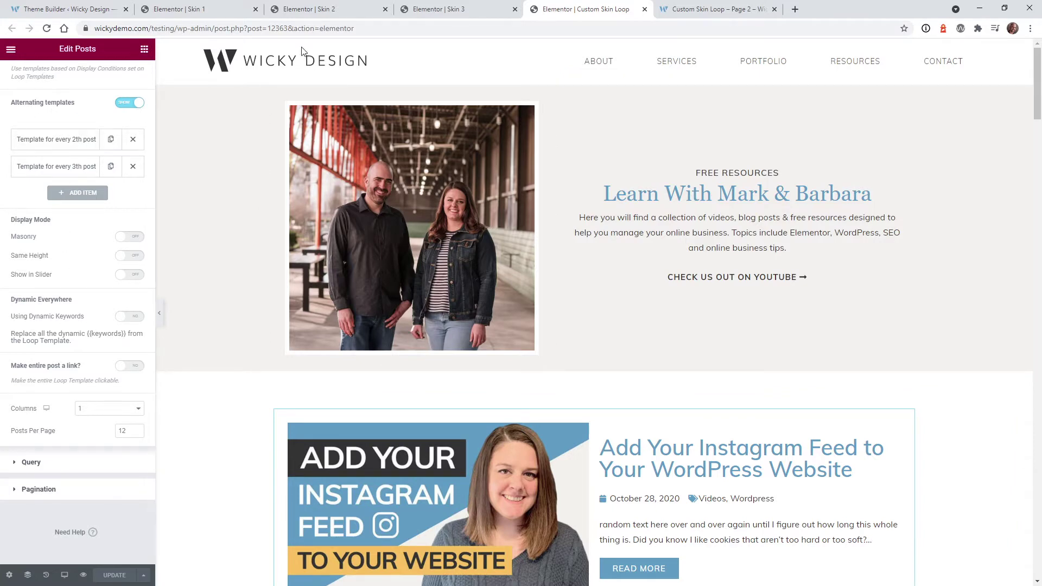
{"action": "left_click", "coordinate": [186, 7]}
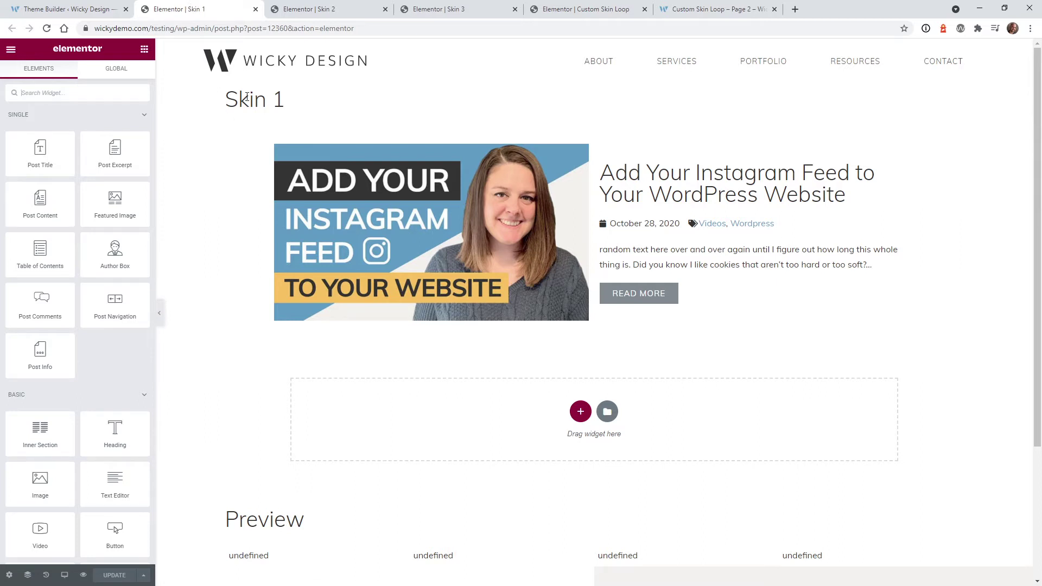
{"action": "left_click", "coordinate": [561, 7]}
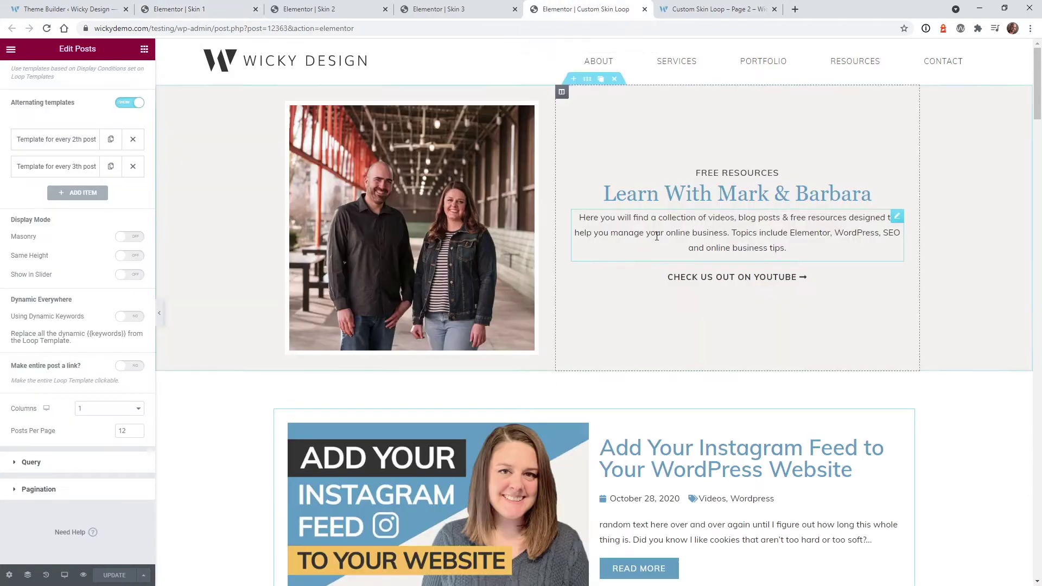
{"action": "scroll", "coordinate": [599, 169], "scroll_direction": "down", "scroll_amount": 6}
{"action": "scroll", "coordinate": [597, 207], "scroll_direction": "down", "scroll_amount": 4}
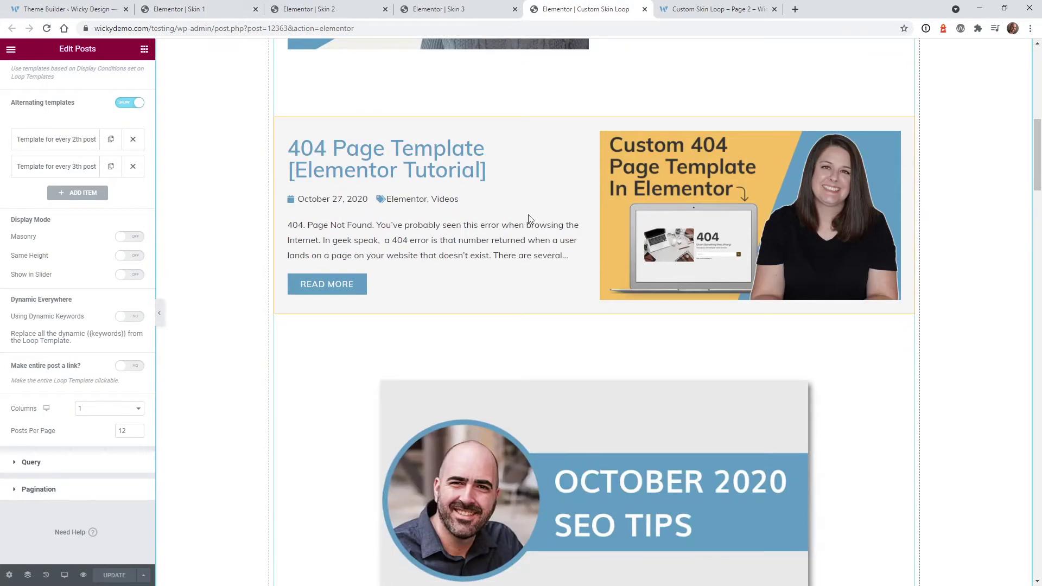
{"action": "scroll", "coordinate": [581, 198], "scroll_direction": "down", "scroll_amount": 4}
{"action": "scroll", "coordinate": [601, 308], "scroll_direction": "up", "scroll_amount": 11}
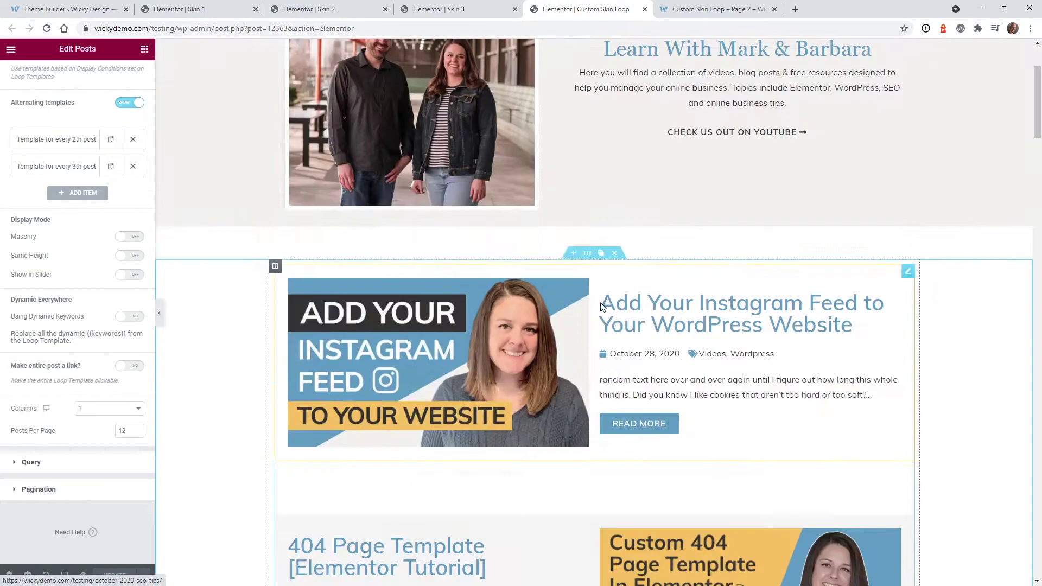
Examine the section, featured image and post summary text settings in the Skin 1 template
{"action": "left_click", "coordinate": [195, 9]}
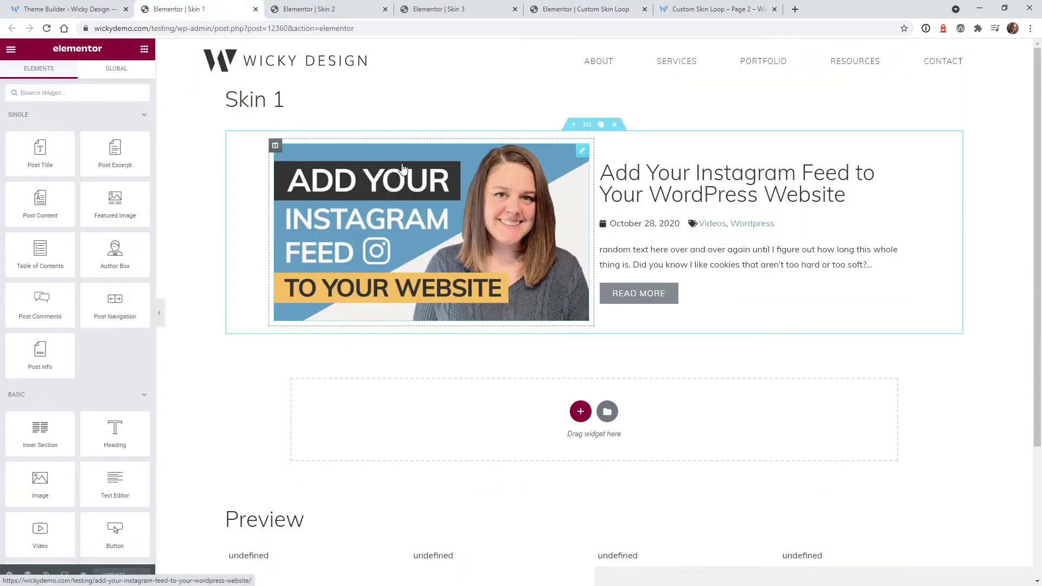
{"action": "left_click", "coordinate": [587, 125]}
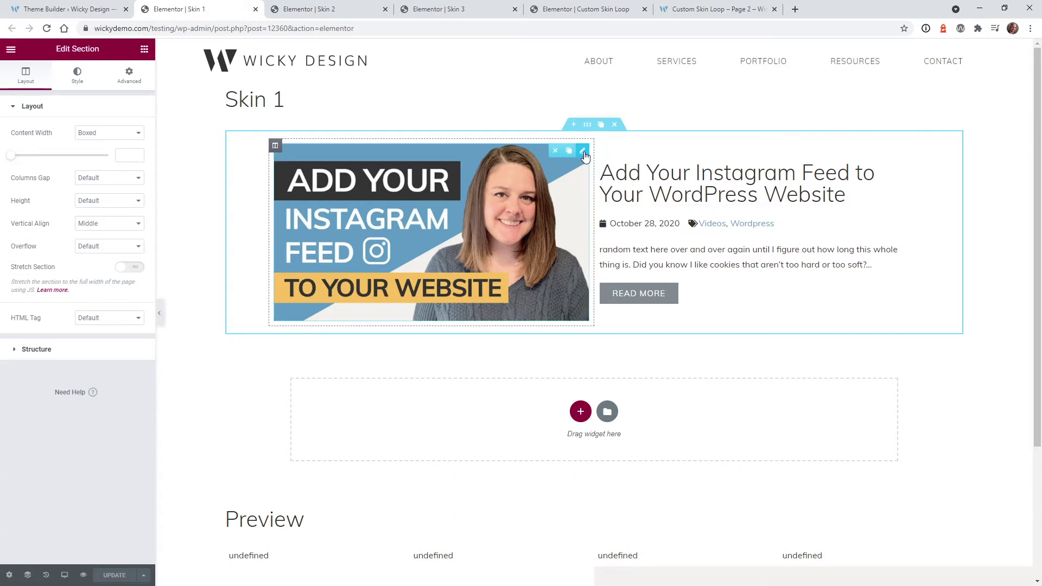
{"action": "left_click", "coordinate": [583, 151]}
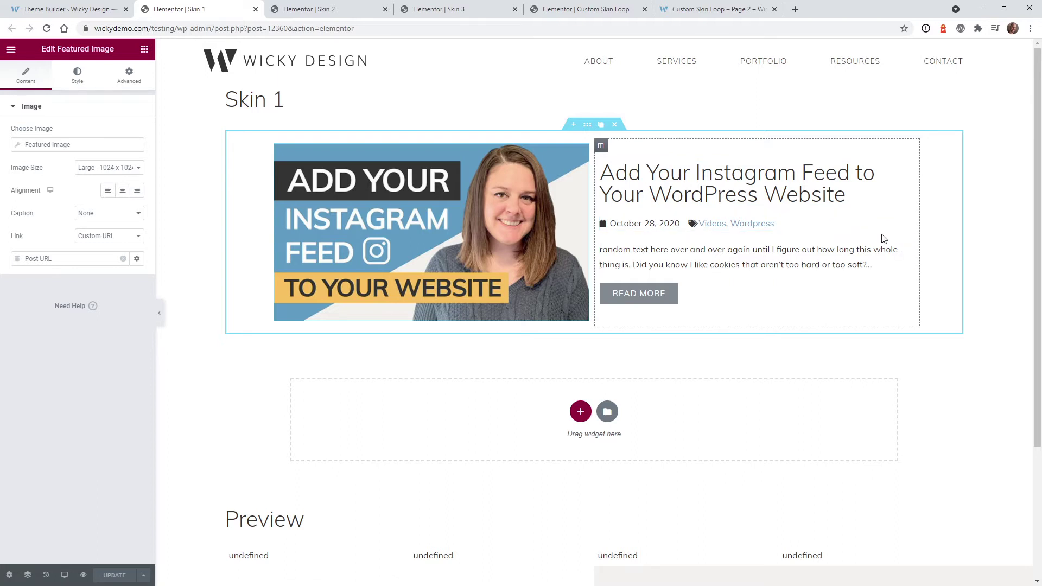
{"action": "left_click", "coordinate": [907, 250]}
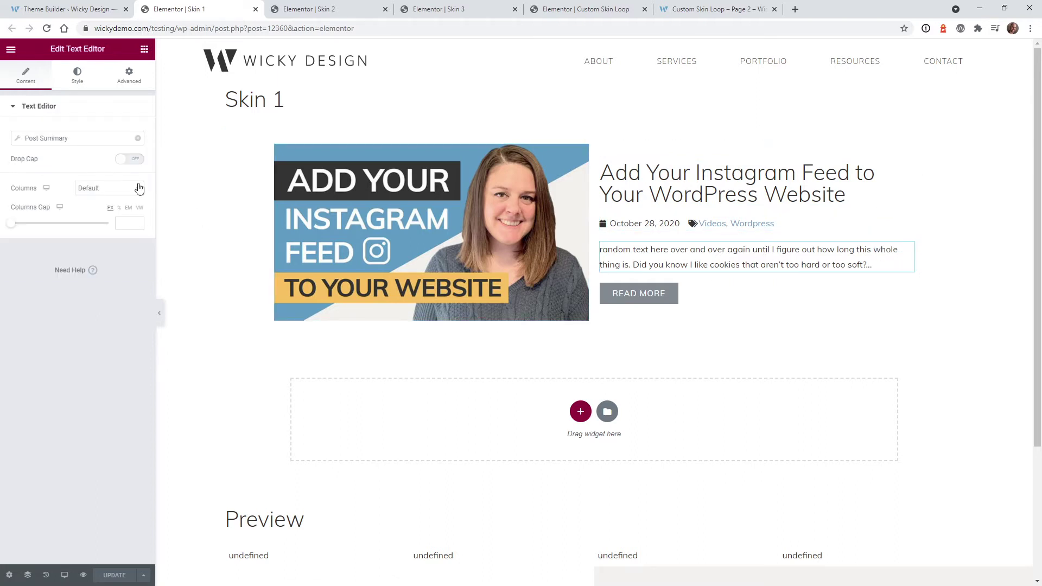
{"action": "left_click", "coordinate": [46, 137]}
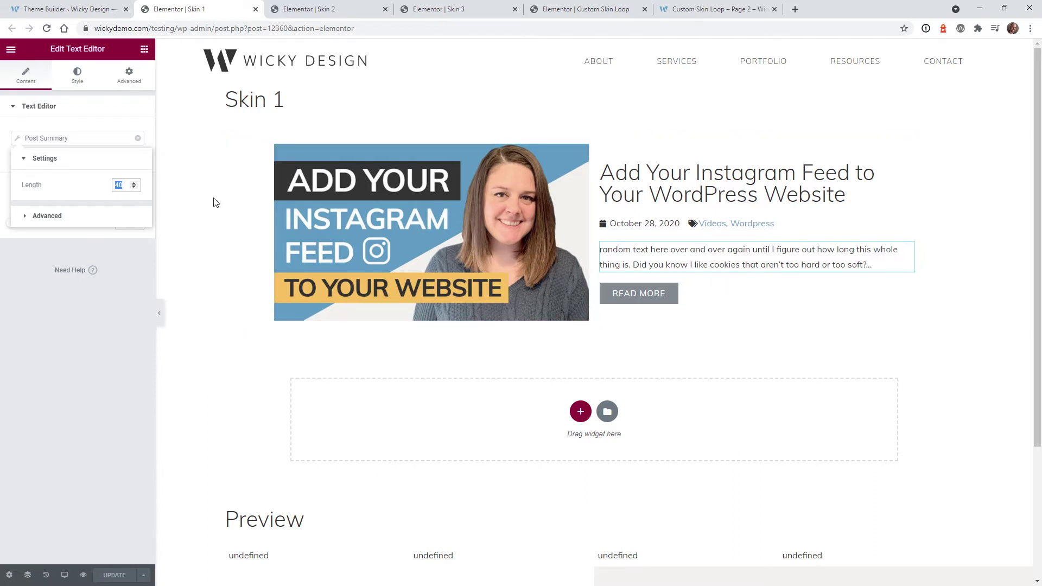
{"action": "left_click", "coordinate": [76, 136]}
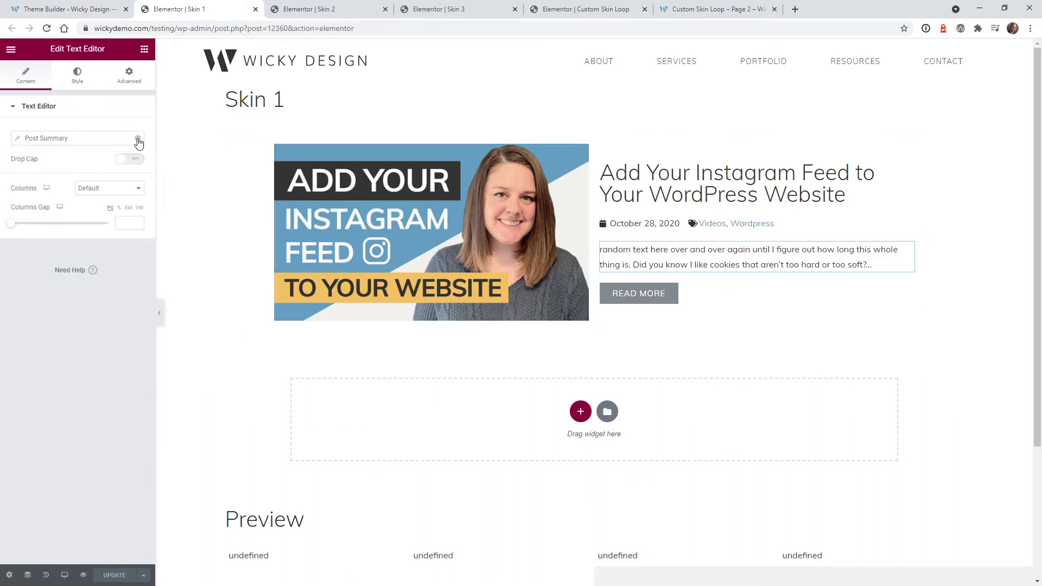
Clear the text widget's dynamic content, reassign it to Post Summary, and set the summary length to 40
{"action": "left_click", "coordinate": [138, 138]}
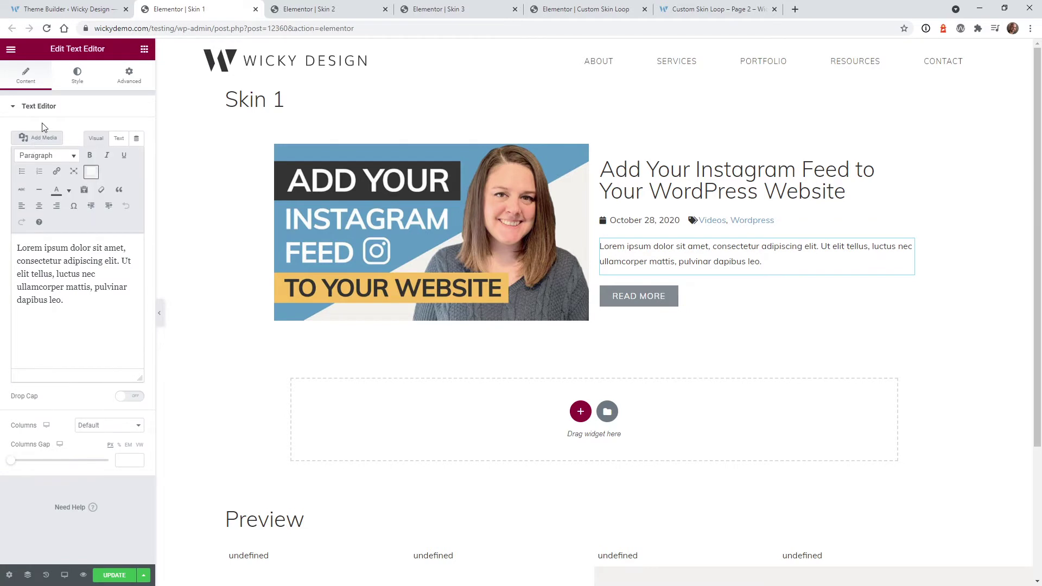
{"action": "left_click", "coordinate": [137, 141]}
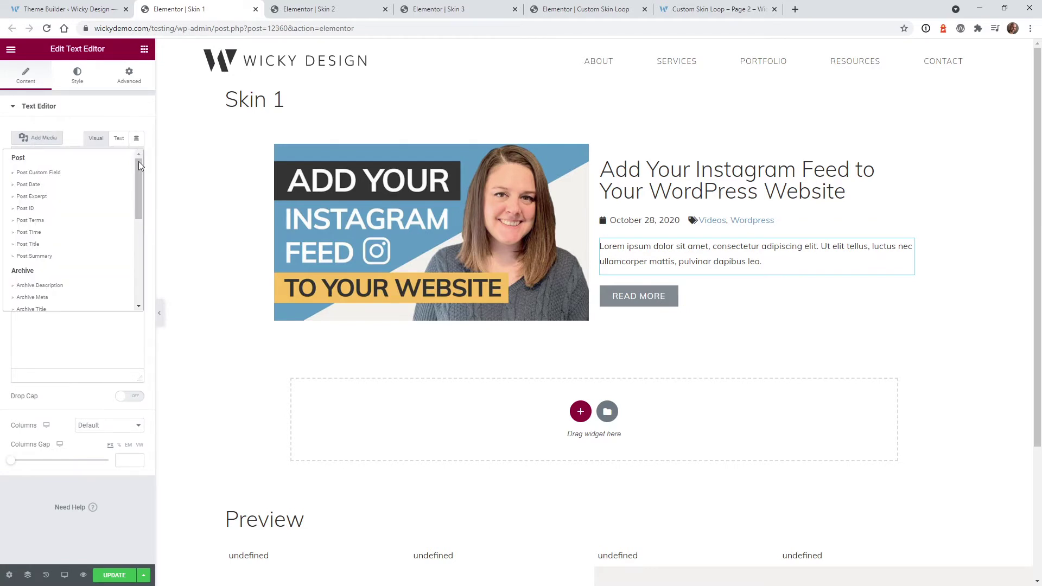
{"action": "left_click", "coordinate": [71, 258]}
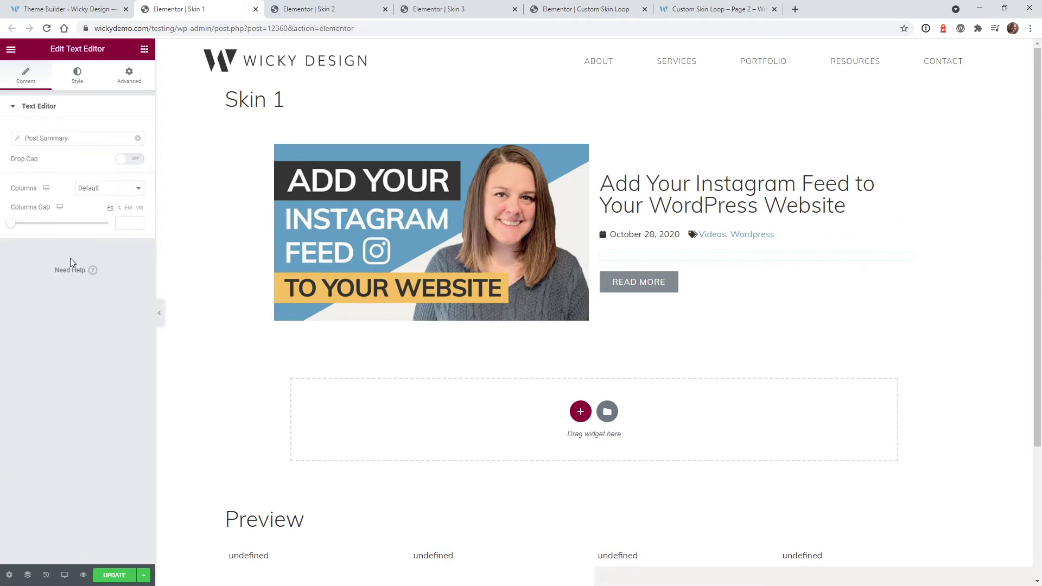
{"action": "left_click", "coordinate": [19, 140]}
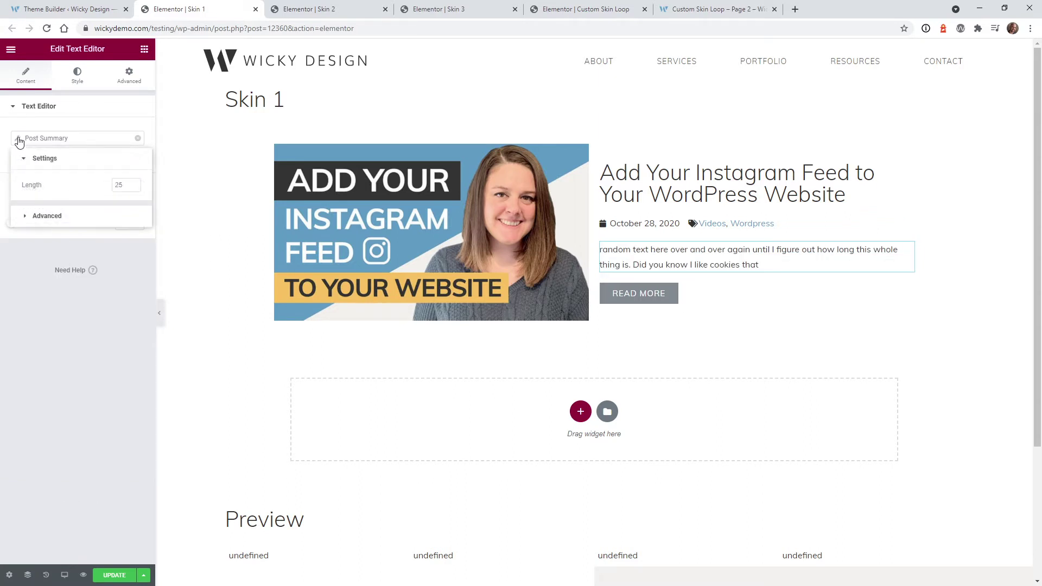
{"action": "left_click_drag", "start_coordinate": [128, 187], "coordinate": [80, 181]}
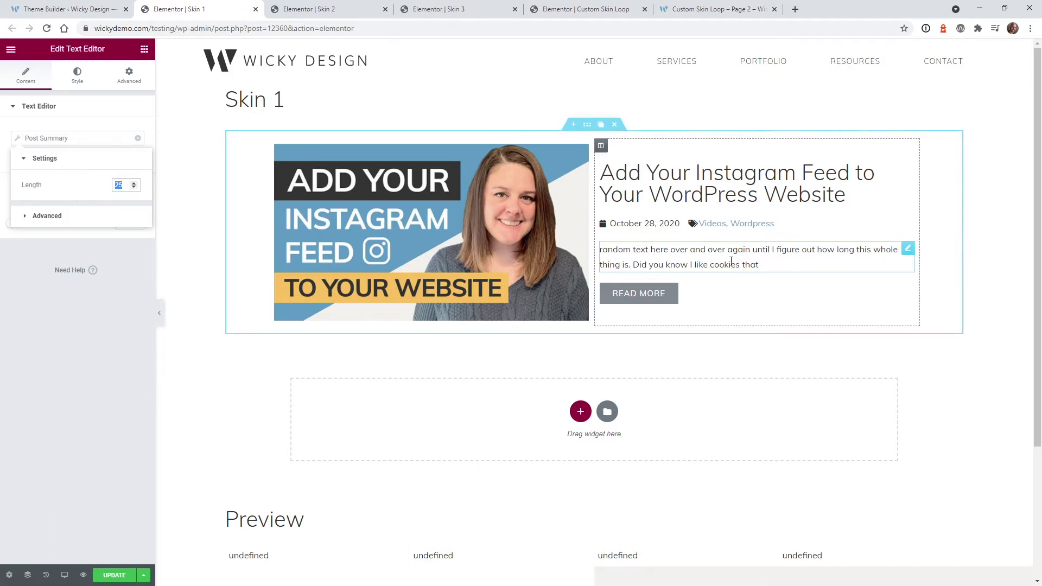
{"action": "type", "text": "40"}
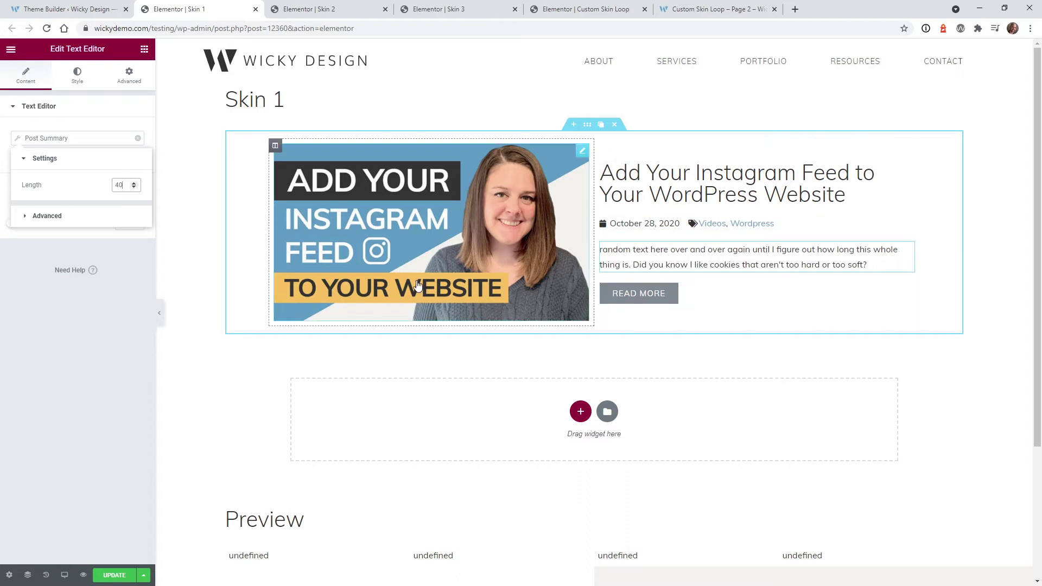
Add "..." after the post summary text and update the Skin 1 template
{"action": "left_click", "coordinate": [28, 214]}
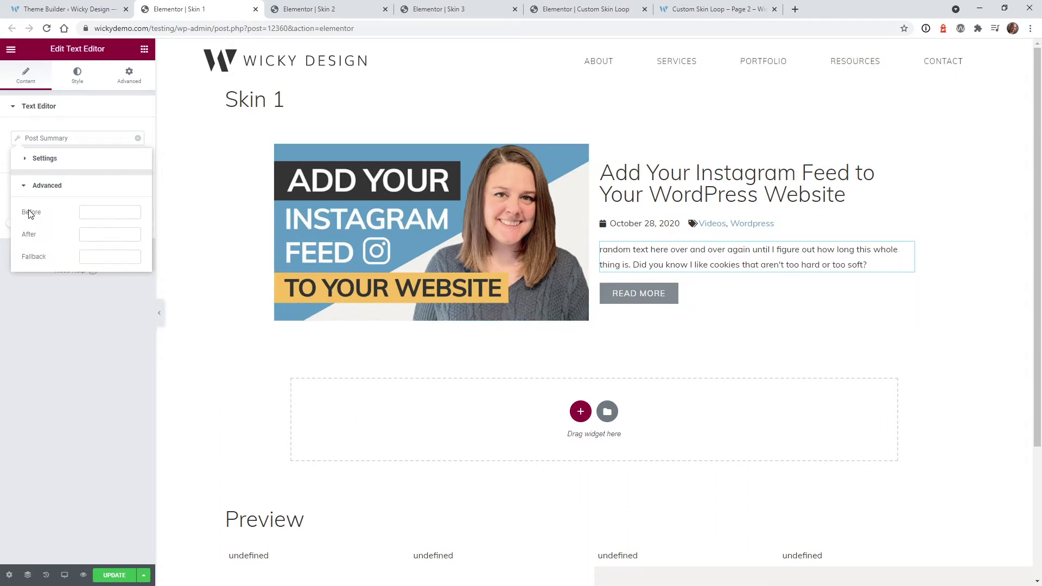
{"action": "left_click", "coordinate": [100, 213]}
{"action": "left_click", "coordinate": [101, 233]}
{"action": "type", "text": "..."}
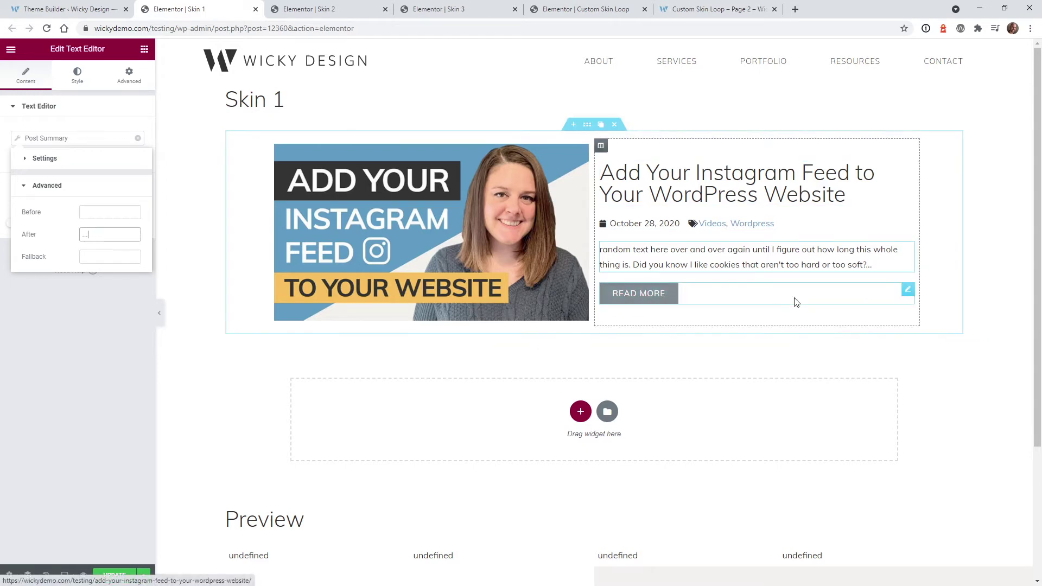
{"action": "left_click", "coordinate": [103, 575]}
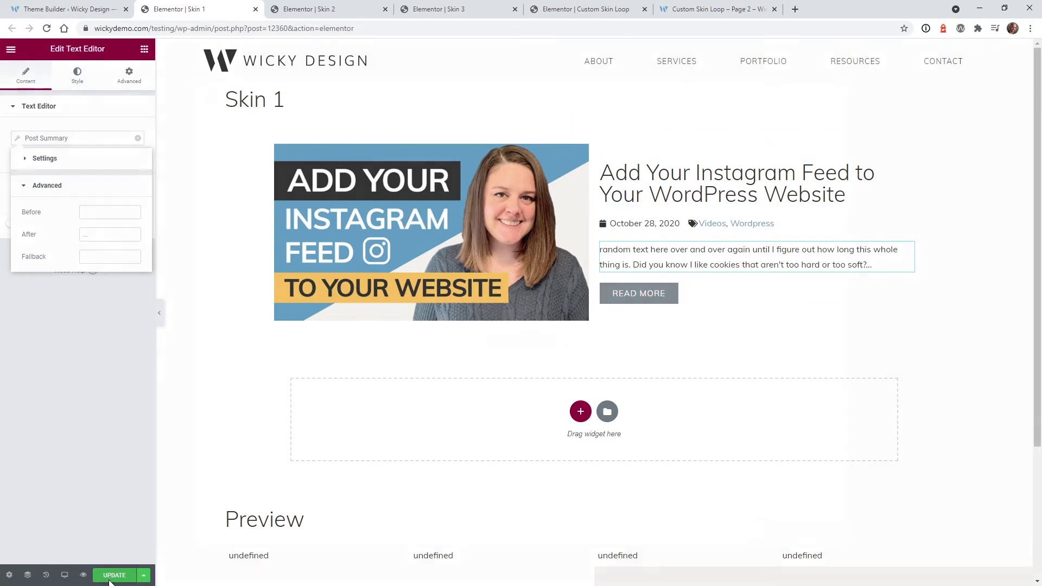
Save the Skin 1 template with no display condition and check its display conditions
{"action": "left_click", "coordinate": [808, 534]}
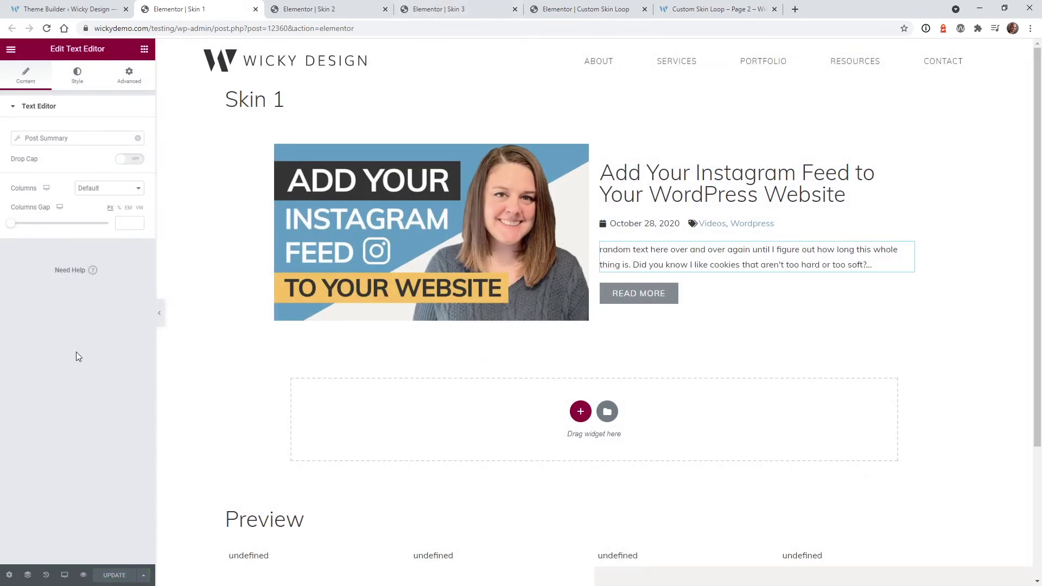
{"action": "left_click", "coordinate": [143, 574]}
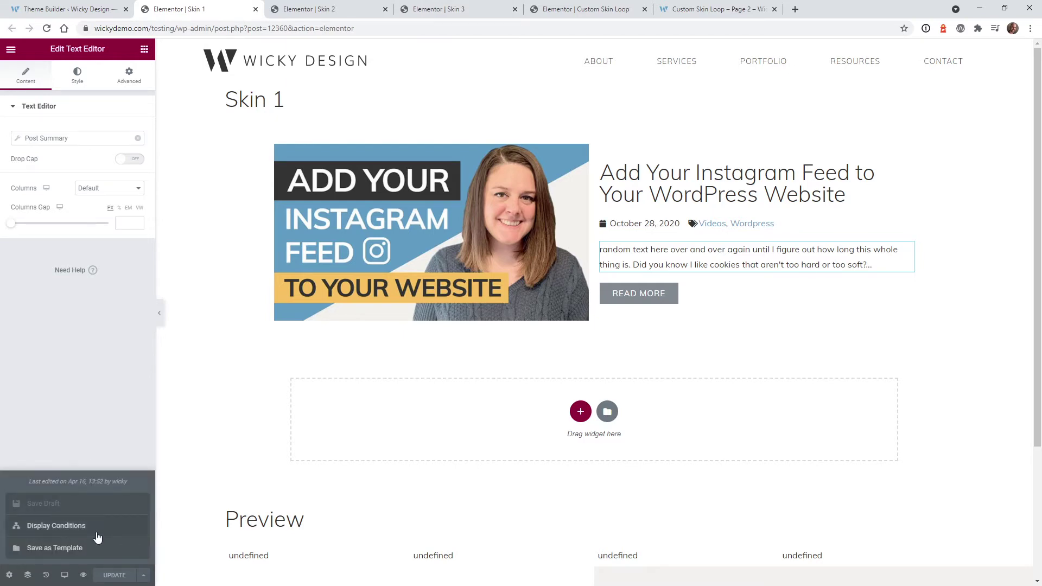
{"action": "left_click", "coordinate": [93, 526]}
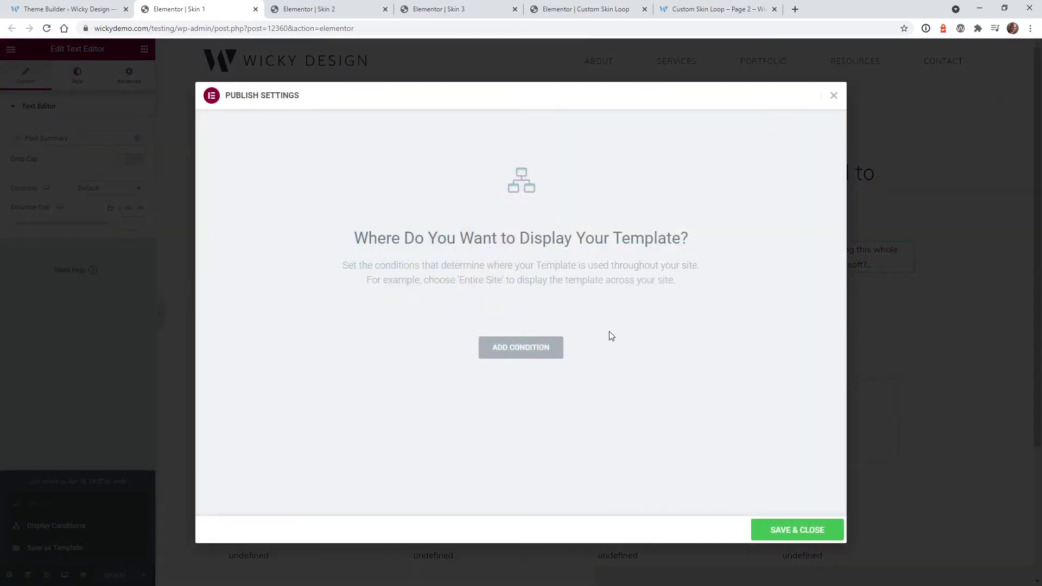
{"action": "left_click", "coordinate": [833, 96]}
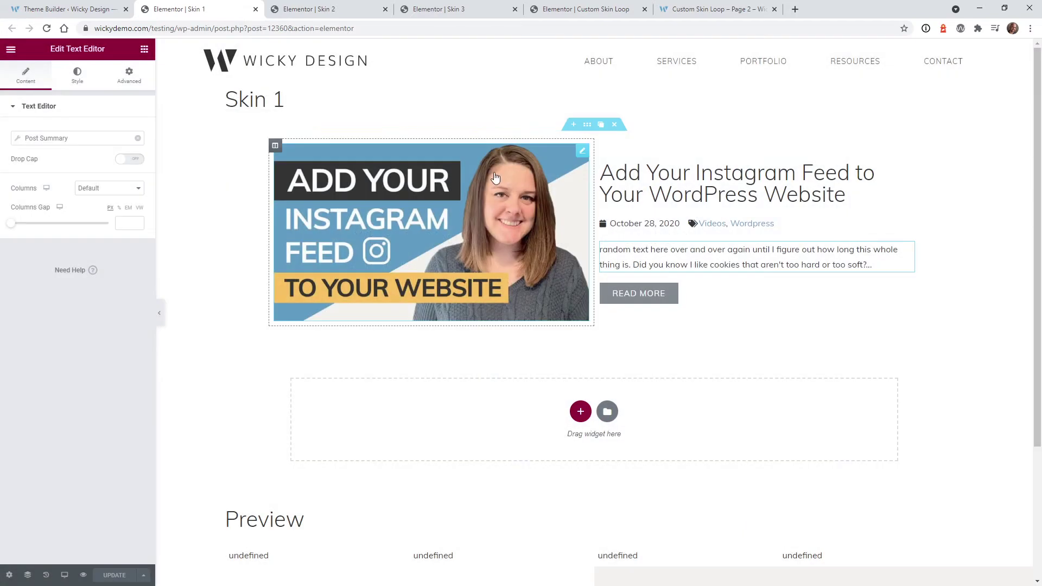
Examine the layout and background style settings of the section in the Skin 2 template
{"action": "left_click", "coordinate": [321, 5]}
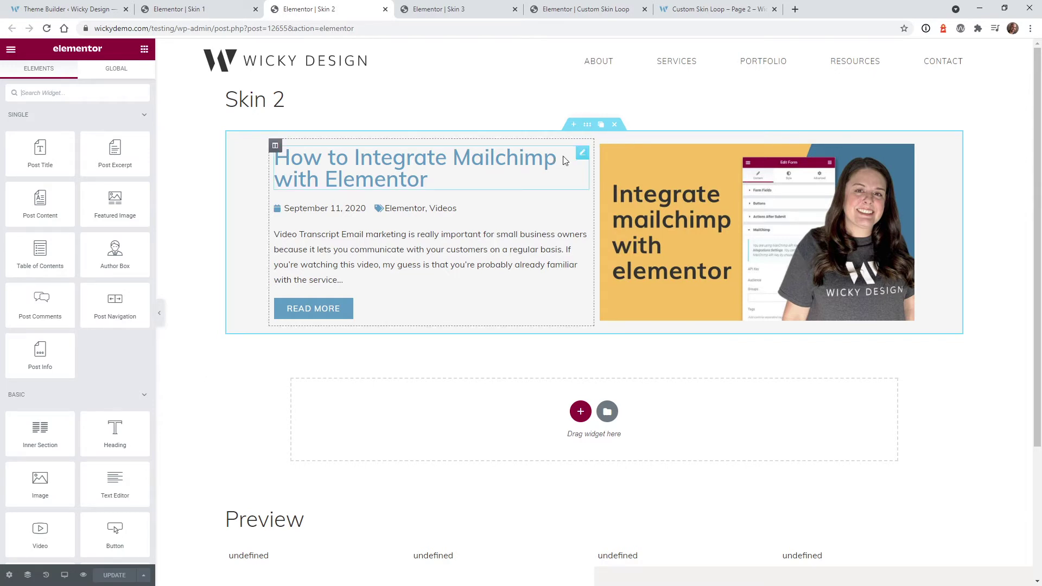
{"action": "left_click", "coordinate": [588, 129]}
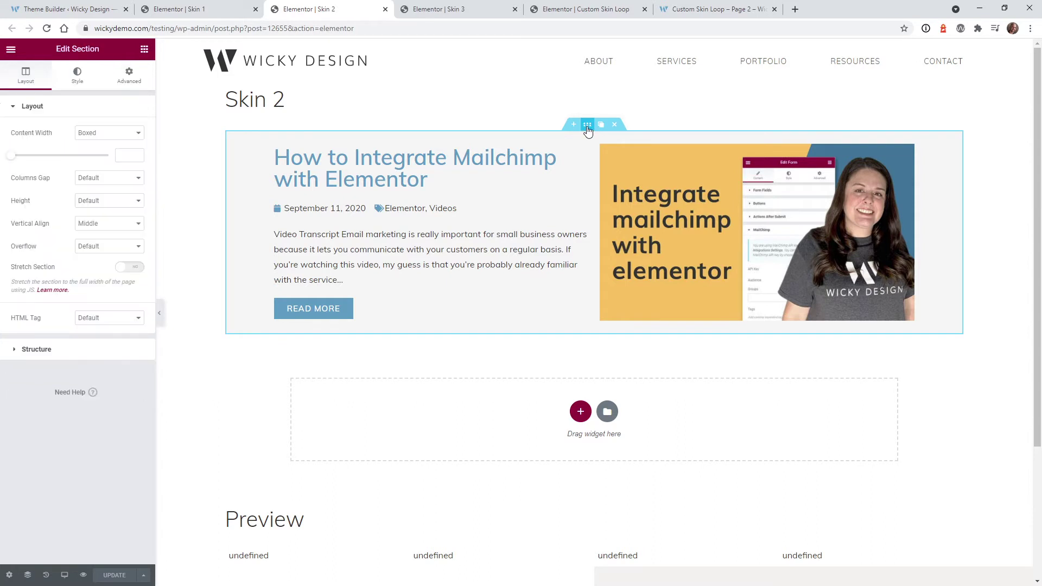
{"action": "left_click", "coordinate": [74, 78]}
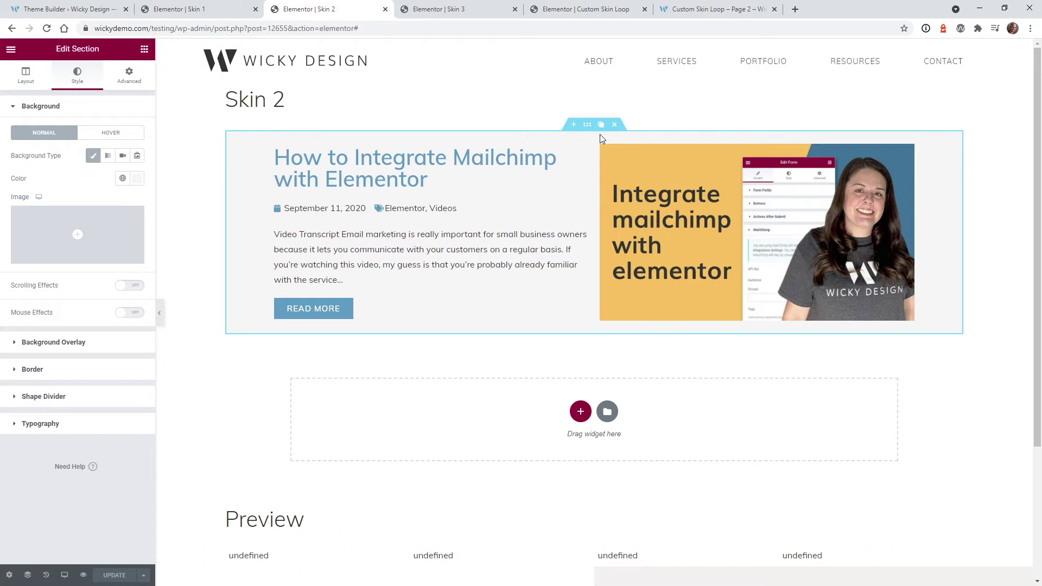
Examine the image size options and the Scale scrolling effect of the featured image in the Skin 3 template
{"action": "key", "text": "ctrl+Tab"}
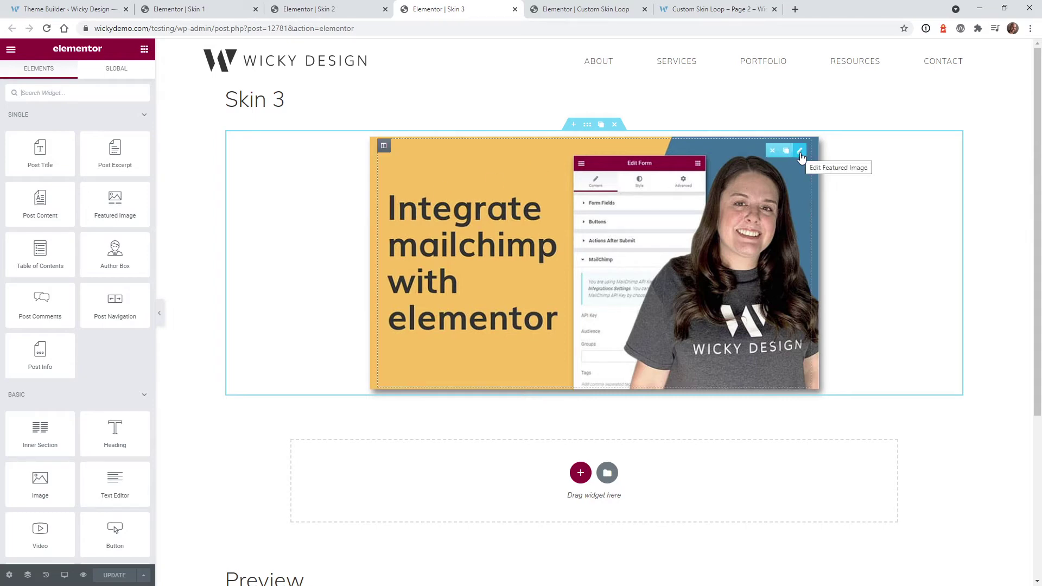
{"action": "left_click", "coordinate": [800, 152]}
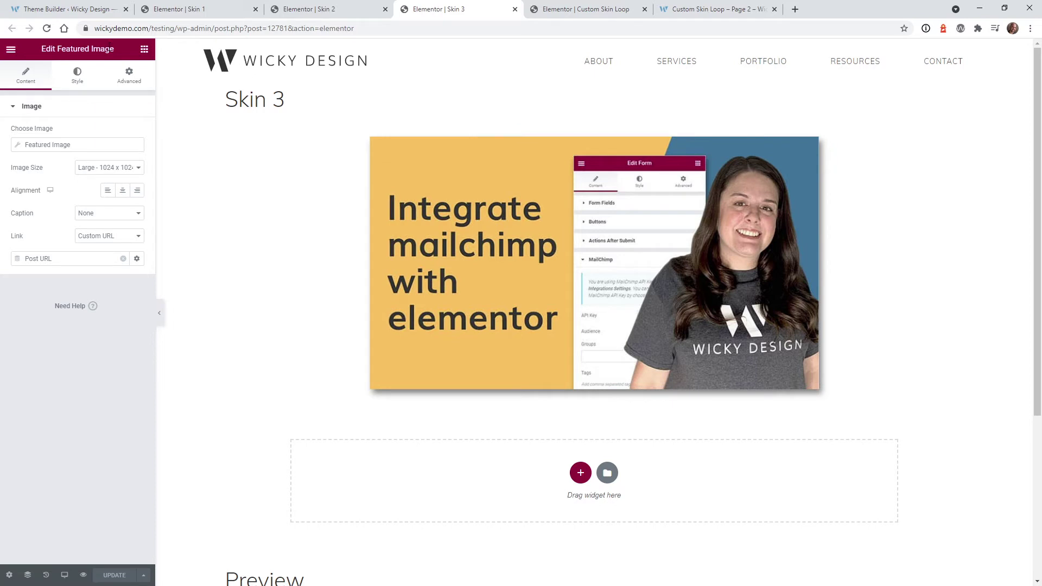
{"action": "left_click", "coordinate": [106, 168]}
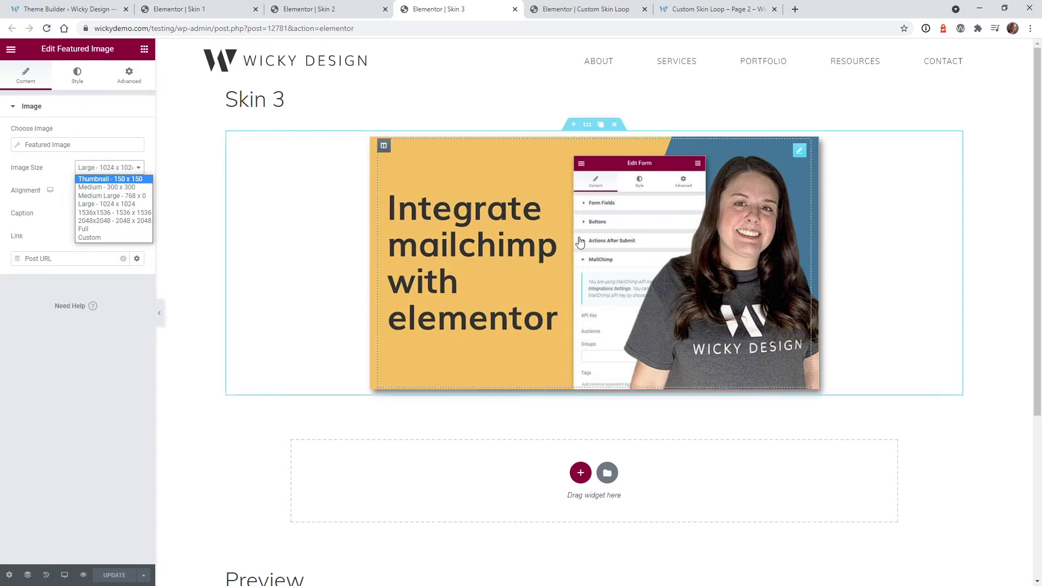
{"action": "left_click", "coordinate": [90, 385]}
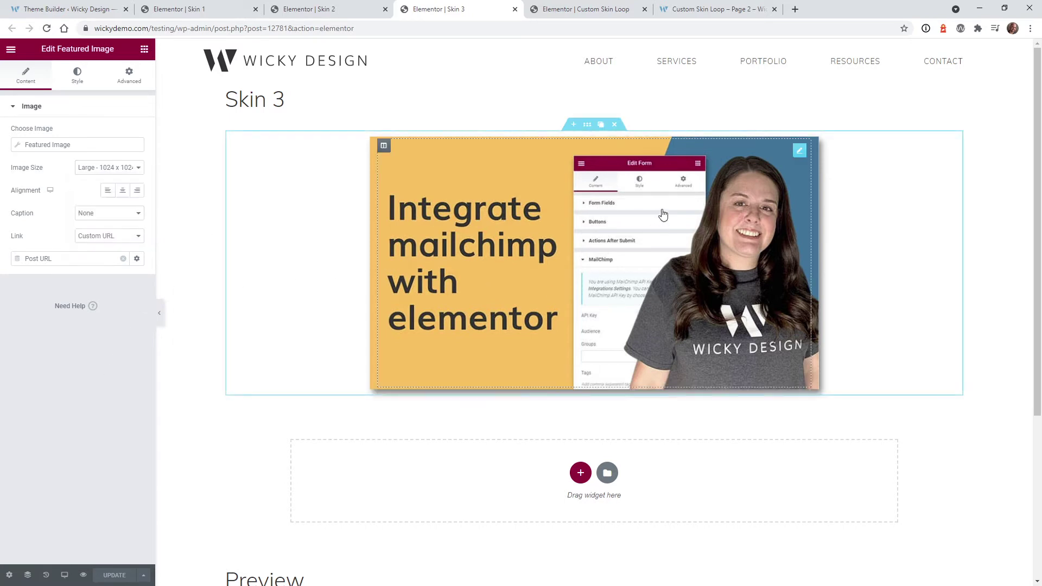
{"action": "left_click", "coordinate": [134, 86]}
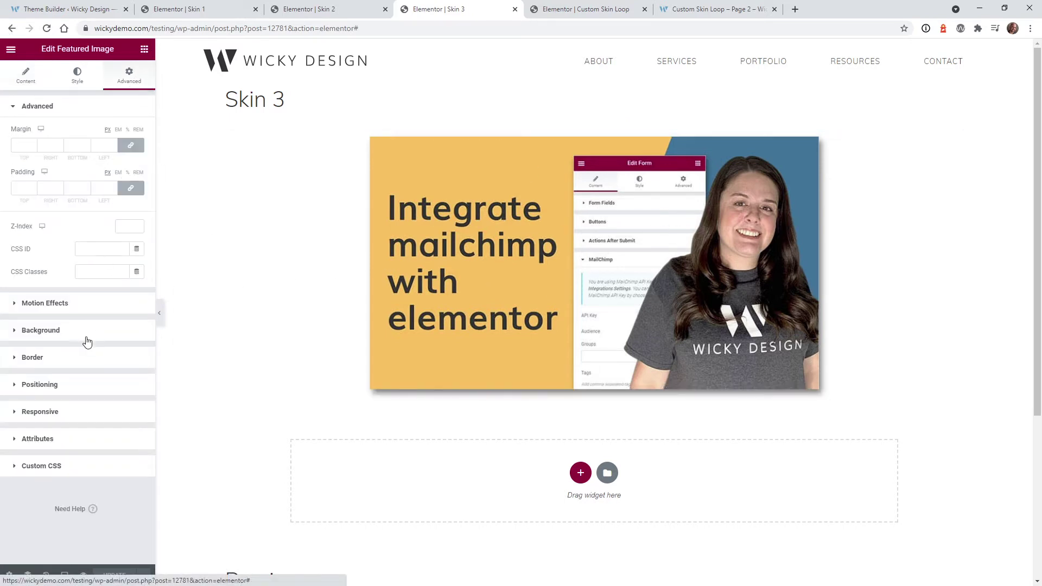
{"action": "left_click", "coordinate": [76, 304]}
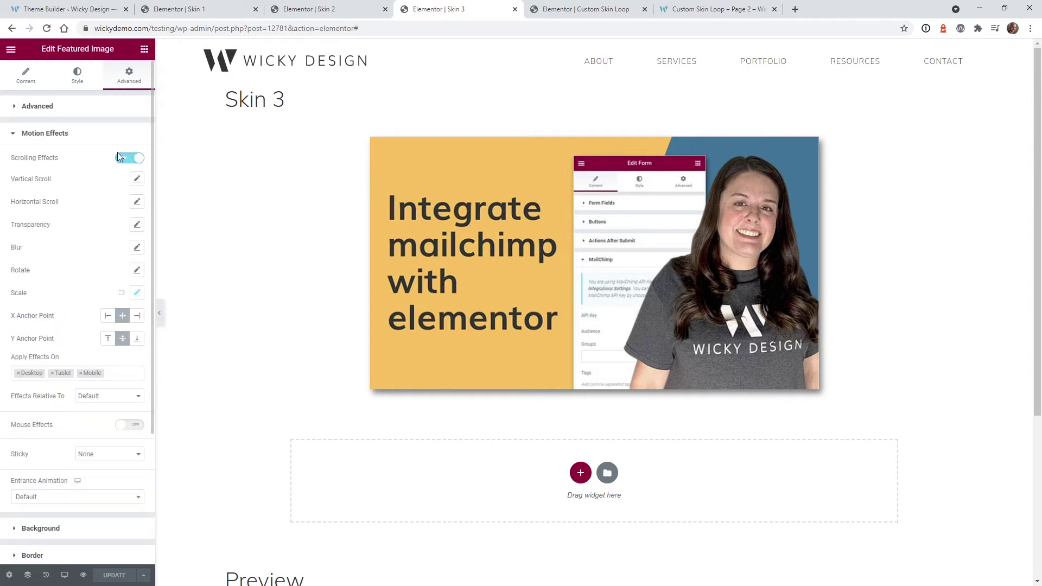
{"action": "left_click", "coordinate": [137, 294]}
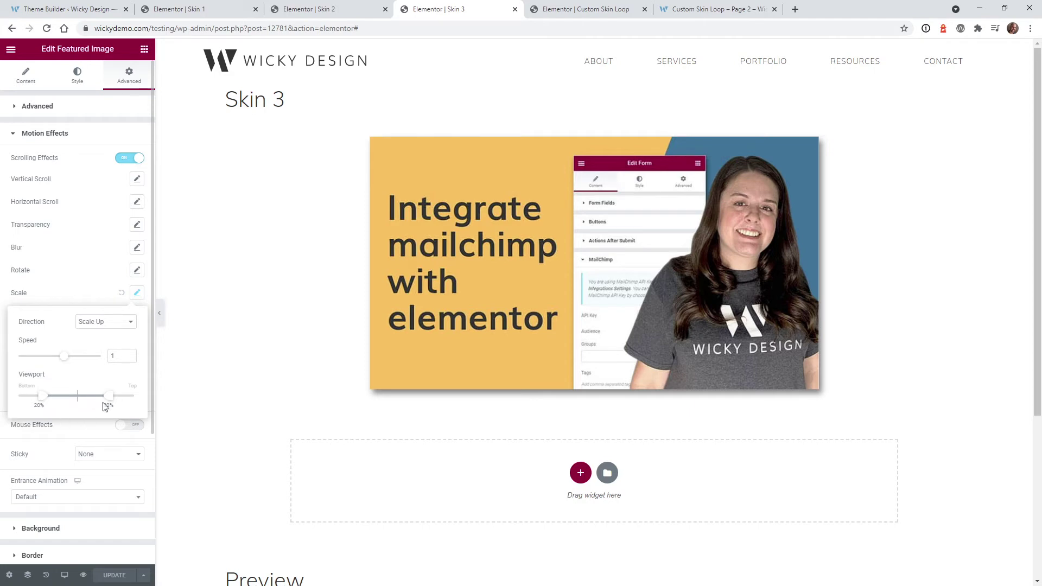
Increase the box shadow offset of Skin 3's featured image and update the template with no display condition
{"action": "left_click", "coordinate": [41, 528]}
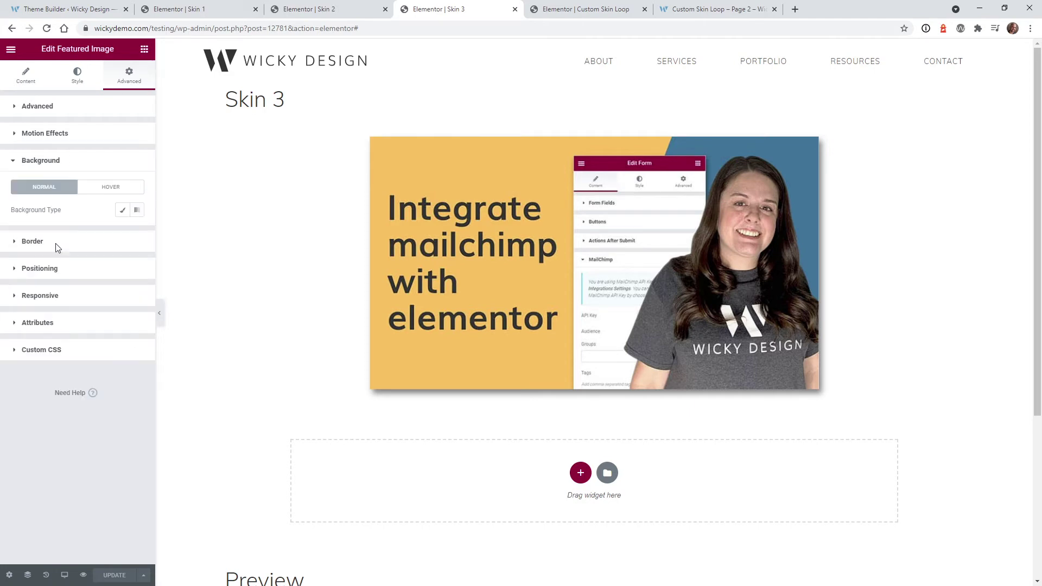
{"action": "left_click", "coordinate": [57, 246]}
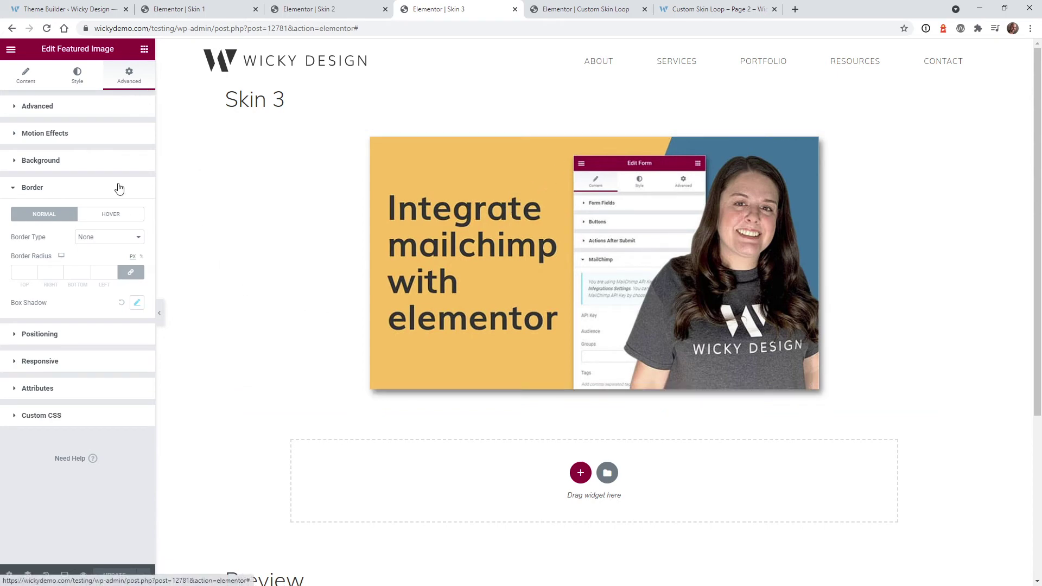
{"action": "left_click", "coordinate": [138, 303]}
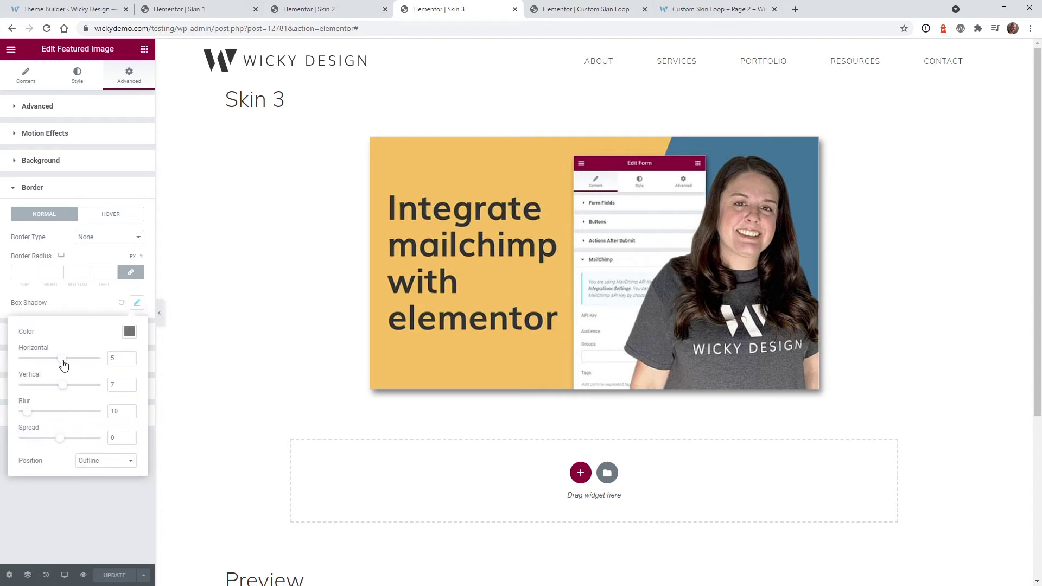
{"action": "mouse_move", "coordinate": [63, 363]}
{"action": "left_mouse_down"}
{"action": "mouse_move", "coordinate": [51, 362]}
{"action": "mouse_move", "coordinate": [70, 365]}
{"action": "mouse_move", "coordinate": [76, 395]}
{"action": "mouse_move", "coordinate": [62, 386]}
{"action": "mouse_move", "coordinate": [71, 395]}
{"action": "mouse_move", "coordinate": [69, 369]}
{"action": "left_mouse_up"}
{"action": "left_click", "coordinate": [113, 576]}
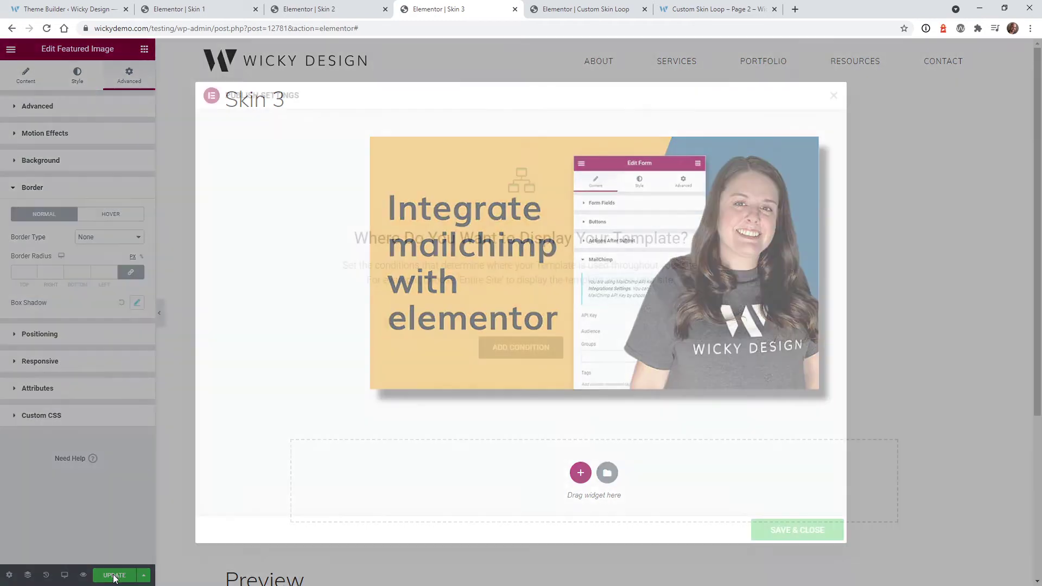
{"action": "left_click", "coordinate": [801, 531]}
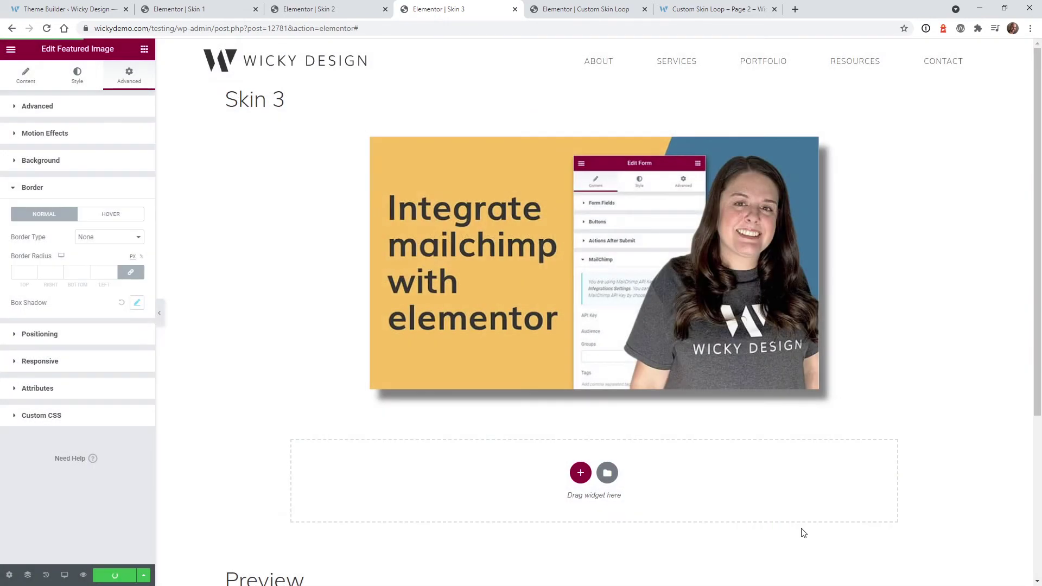
Compare the Skin 1, Skin 2 and Skin 3 templates
{"action": "left_click", "coordinate": [296, 9]}
{"action": "left_click", "coordinate": [211, 5]}
{"action": "left_click", "coordinate": [302, 9]}
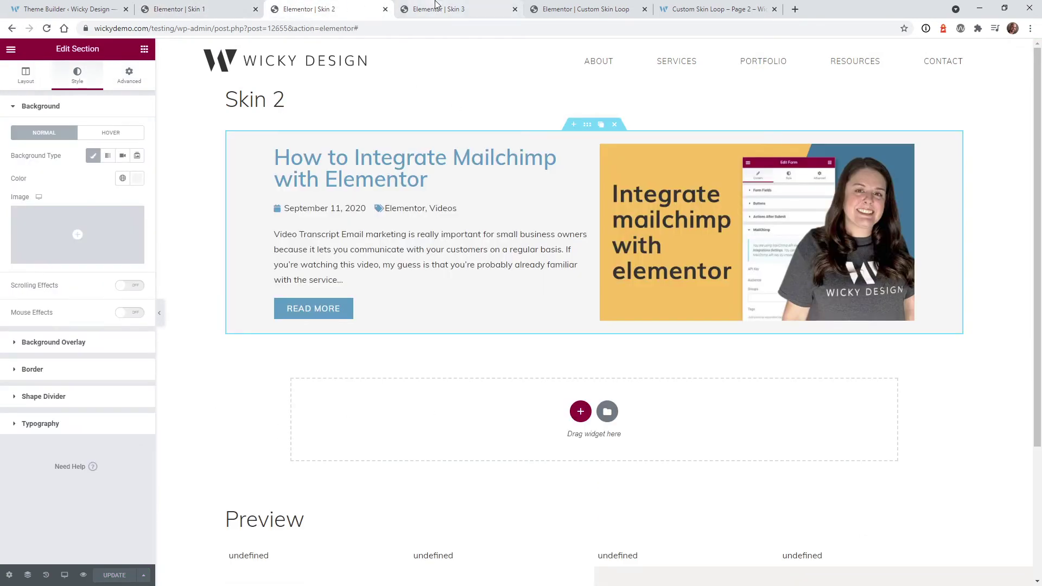
{"action": "left_click", "coordinate": [435, 6]}
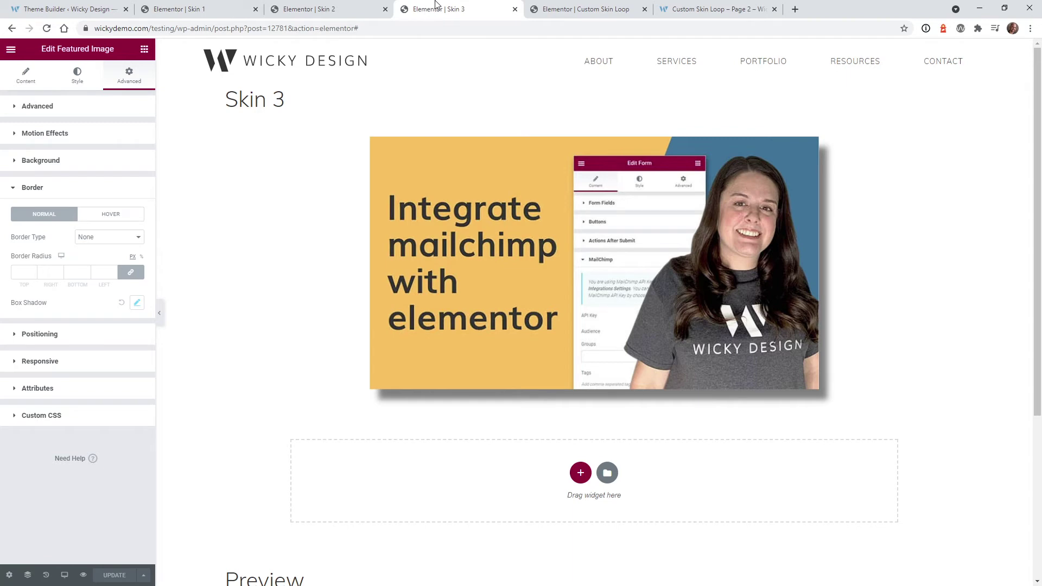
Delete the existing Posts widget on the Custom Skin Loop page and add a new Posts widget in its place
{"action": "key", "text": "ctrl+Tab"}
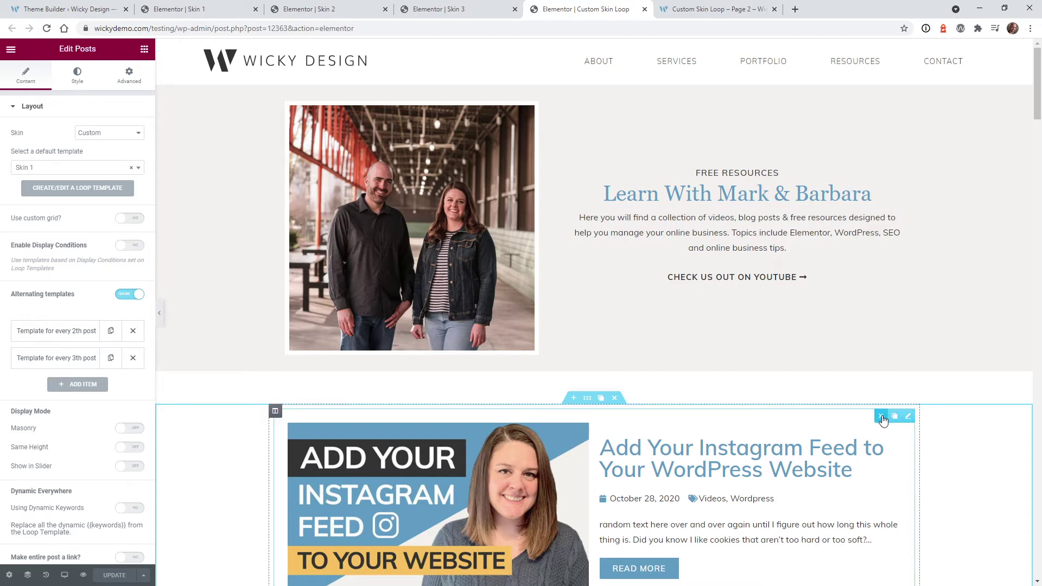
{"action": "left_click", "coordinate": [881, 417]}
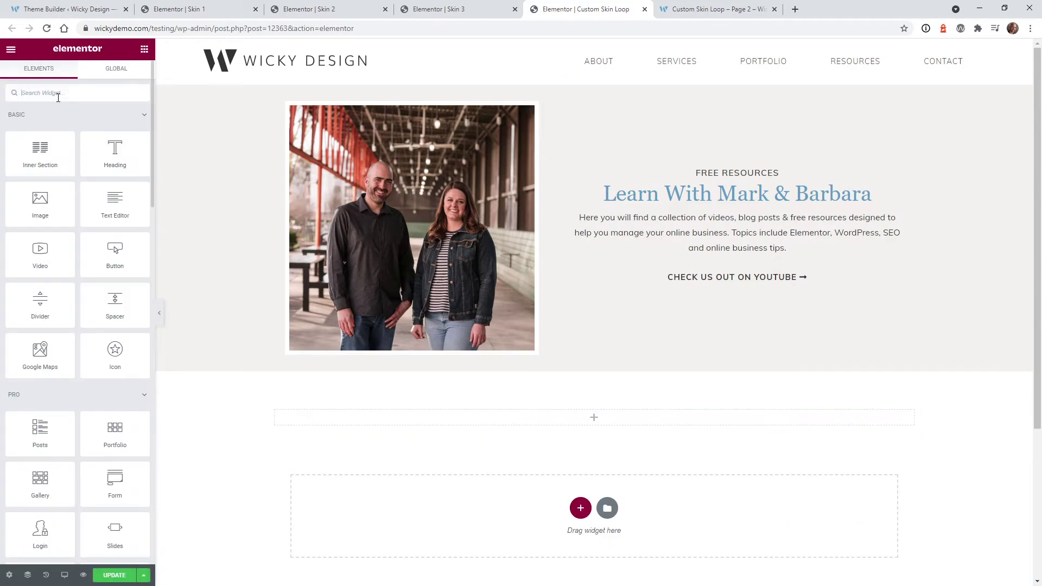
{"action": "type", "text": "post"}
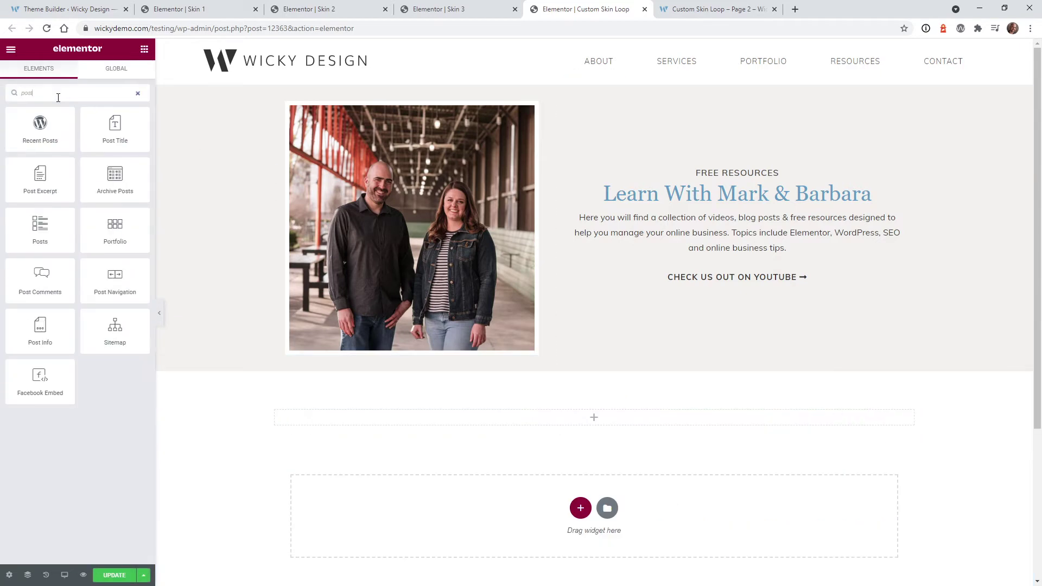
{"action": "left_click_drag", "start_coordinate": [40, 228], "coordinate": [415, 410]}
{"action": "scroll", "coordinate": [542, 326], "scroll_direction": "down", "scroll_amount": 4}
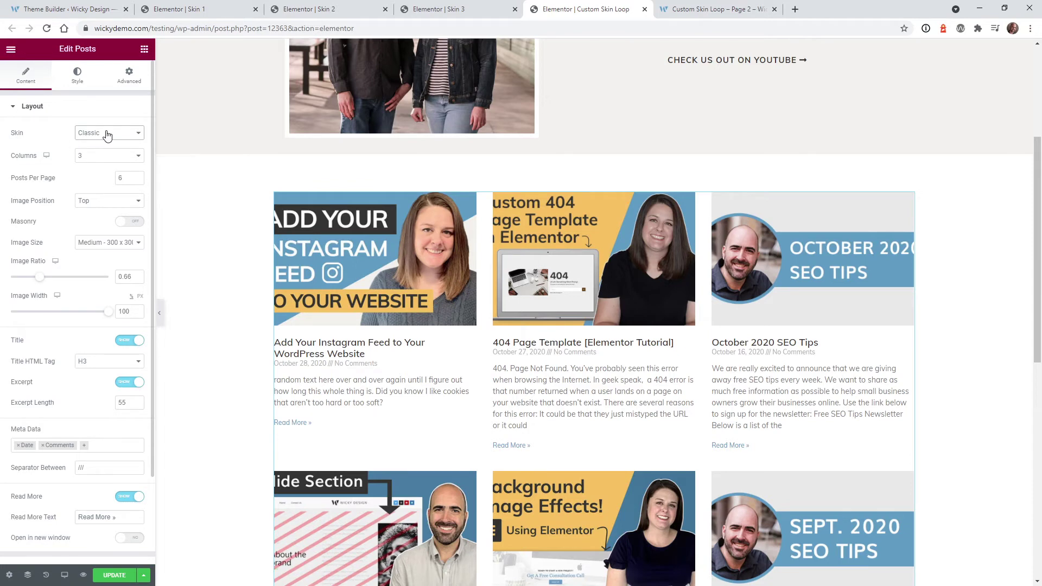
Set the Posts widget's skin to Custom and choose Skin 1 as its default template
{"action": "left_click", "coordinate": [107, 135]}
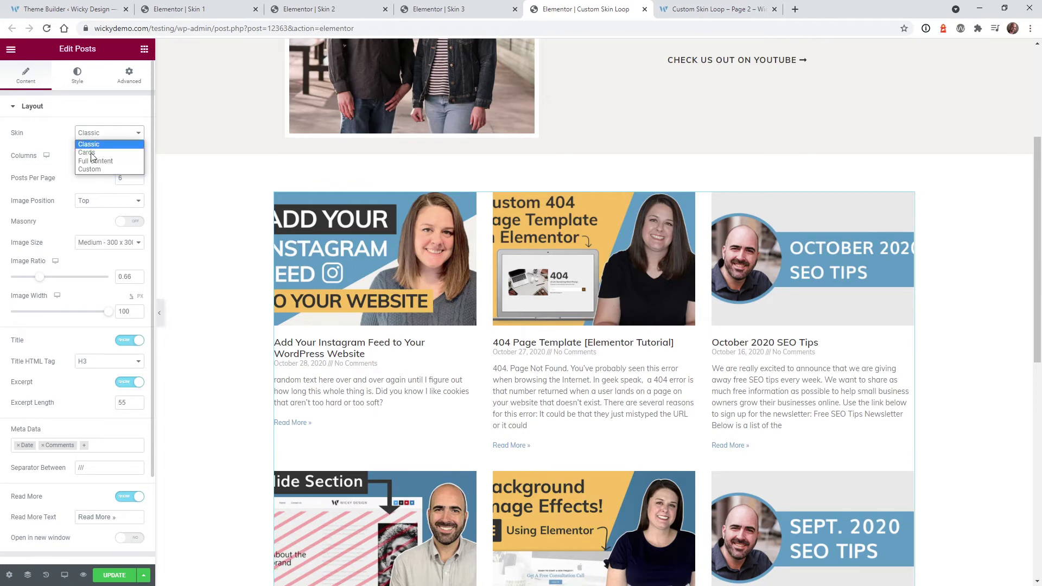
{"action": "left_click", "coordinate": [90, 170]}
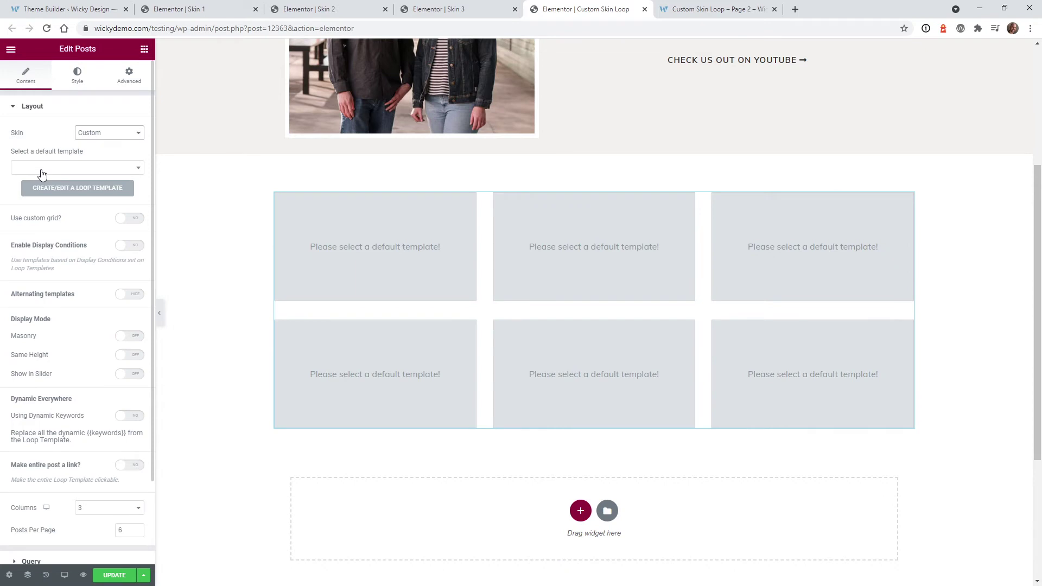
{"action": "left_click", "coordinate": [43, 170]}
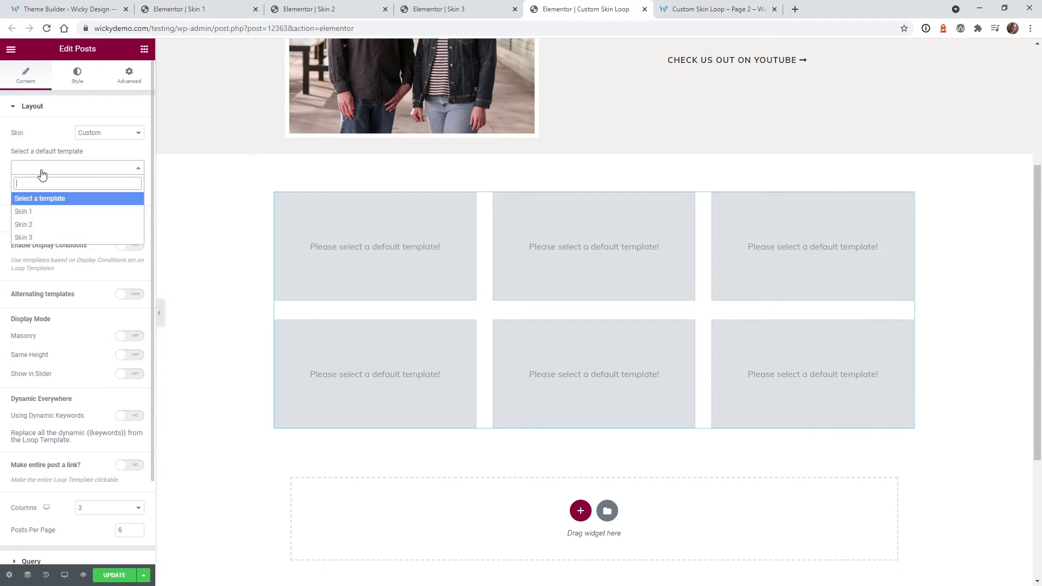
{"action": "left_click", "coordinate": [40, 213]}
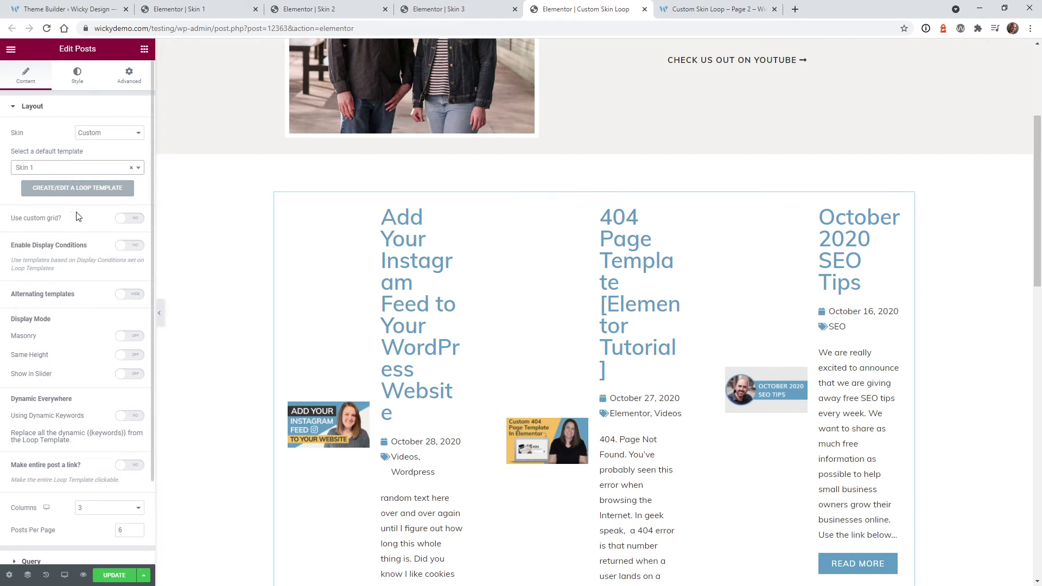
Set the Posts widget to 1 column and review the resulting post list on the page
{"action": "left_click", "coordinate": [90, 513]}
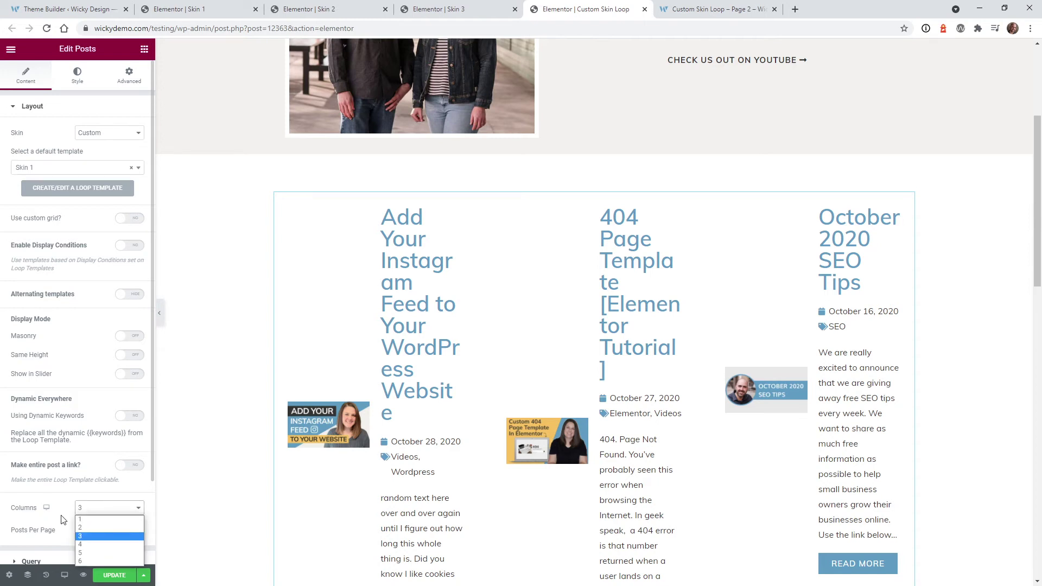
{"action": "left_click", "coordinate": [92, 520]}
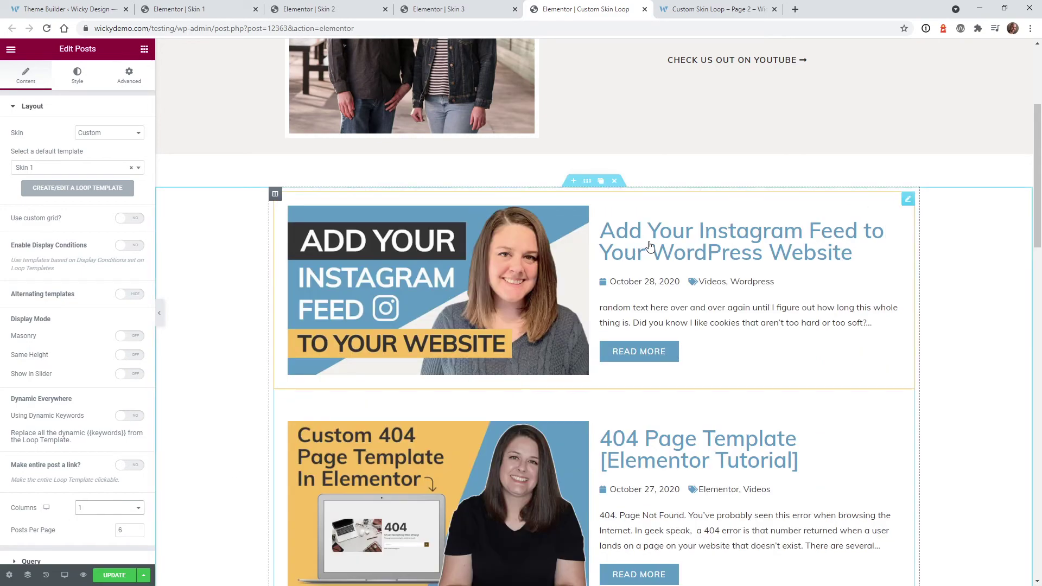
{"action": "scroll", "coordinate": [760, 239], "scroll_direction": "down", "scroll_amount": 4}
{"action": "scroll", "coordinate": [678, 258], "scroll_direction": "down", "scroll_amount": 4}
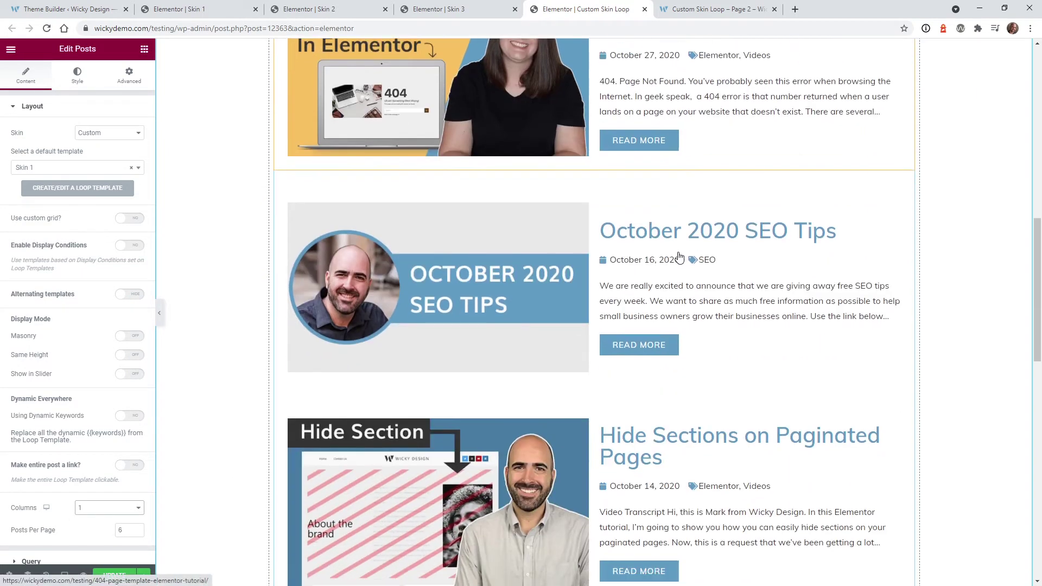
{"action": "scroll", "coordinate": [777, 311], "scroll_direction": "down", "scroll_amount": 8}
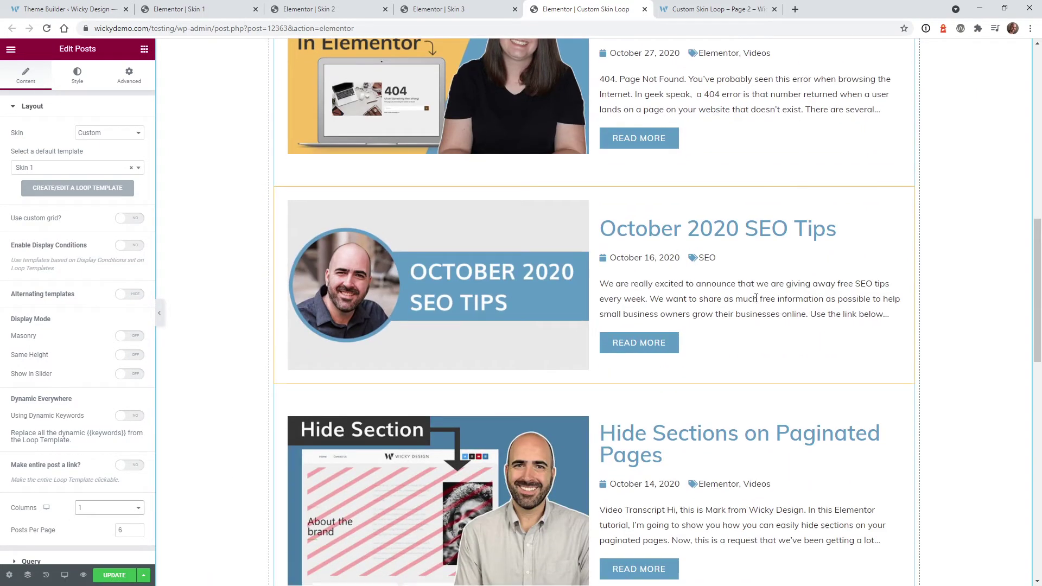
{"action": "scroll", "coordinate": [679, 282], "scroll_direction": "down", "scroll_amount": 7}
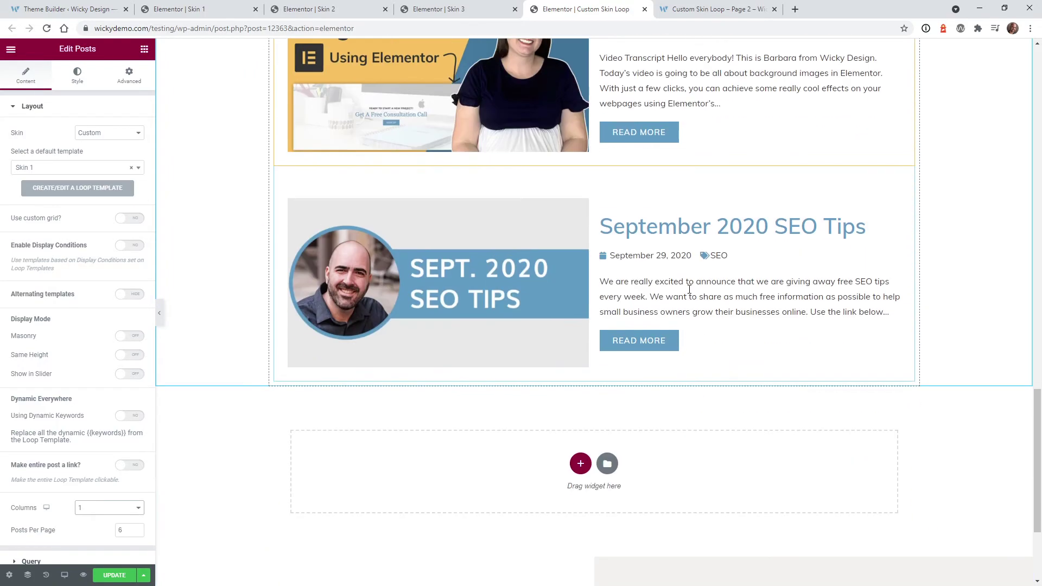
{"action": "scroll", "coordinate": [689, 293], "scroll_direction": "up", "scroll_amount": 20}
{"action": "scroll", "coordinate": [701, 293], "scroll_direction": "up", "scroll_amount": 6}
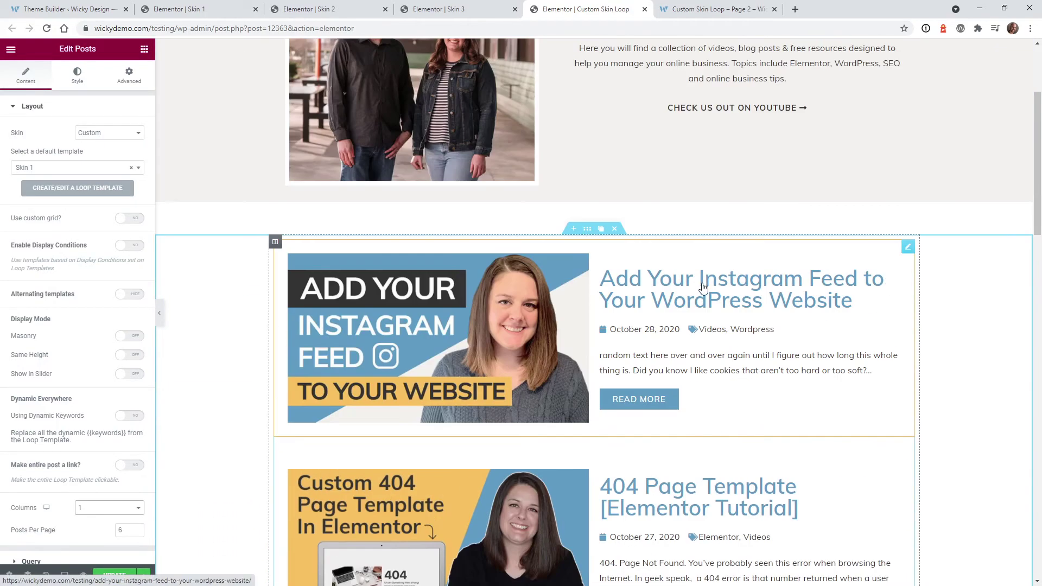
Enable alternating templates on the Posts widget and assign the Skin 2 template to every 2nd post
{"action": "scroll", "coordinate": [567, 316], "scroll_direction": "down", "scroll_amount": 4}
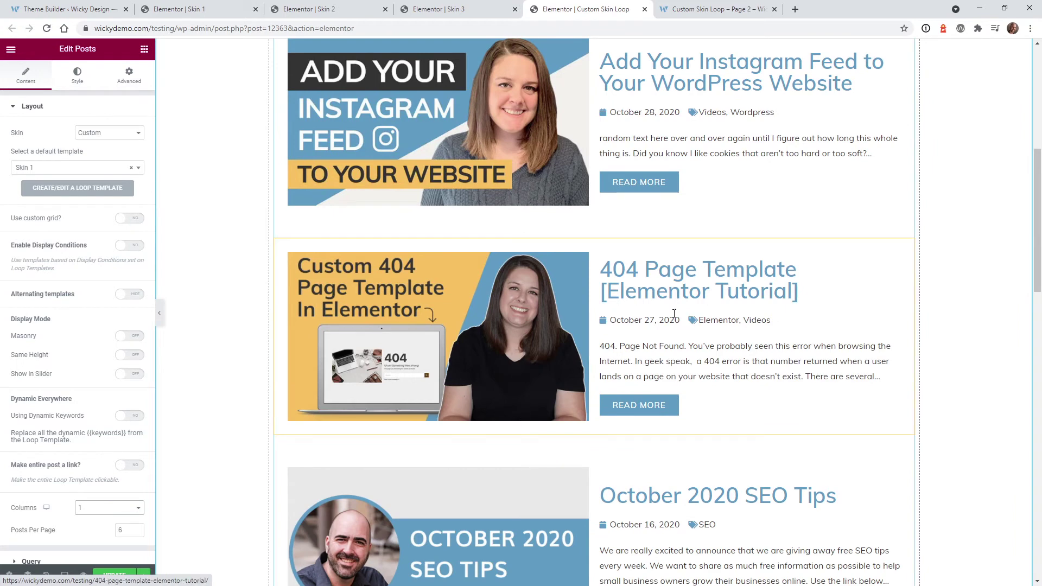
{"action": "scroll", "coordinate": [518, 368], "scroll_direction": "up", "scroll_amount": 4}
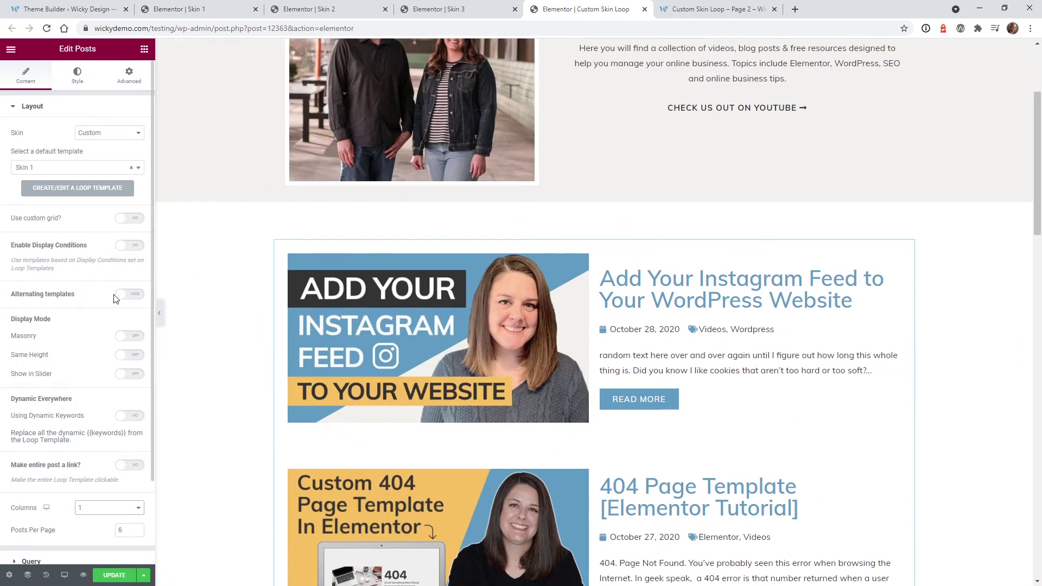
{"action": "left_click", "coordinate": [131, 296]}
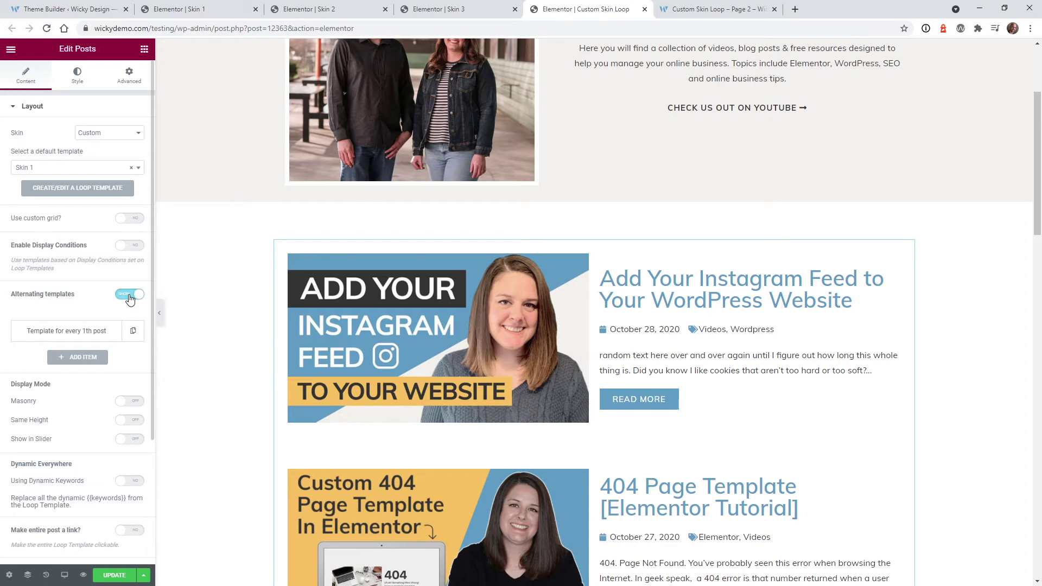
{"action": "left_click", "coordinate": [82, 337]}
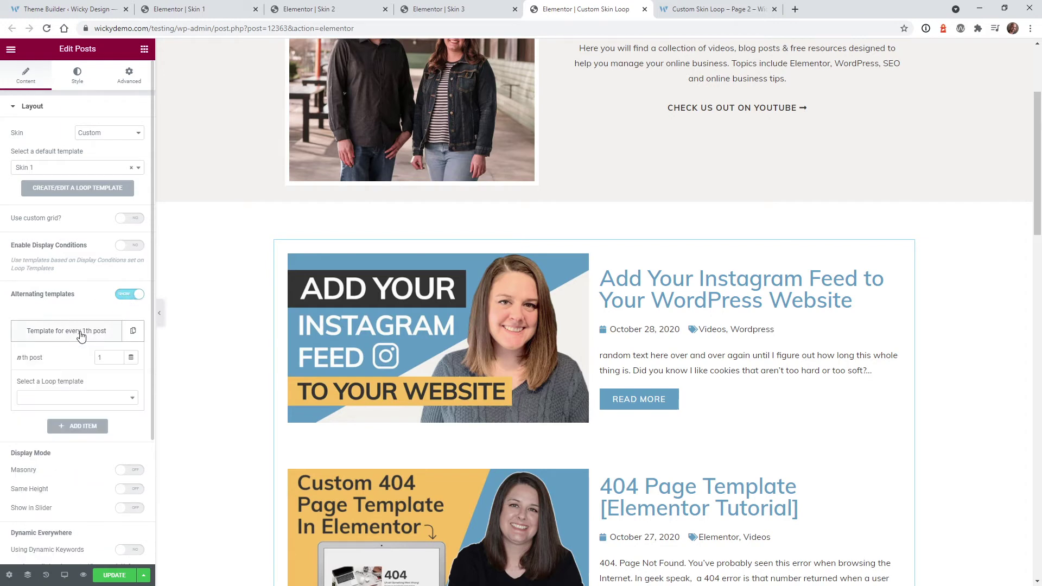
{"action": "left_click", "coordinate": [117, 355]}
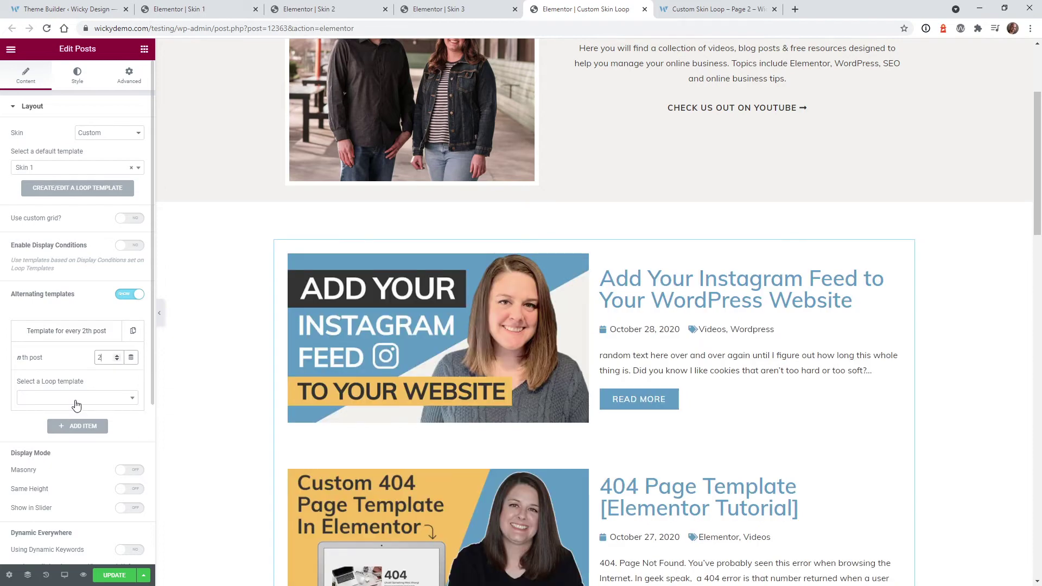
{"action": "left_click", "coordinate": [76, 398]}
{"action": "left_click", "coordinate": [45, 454]}
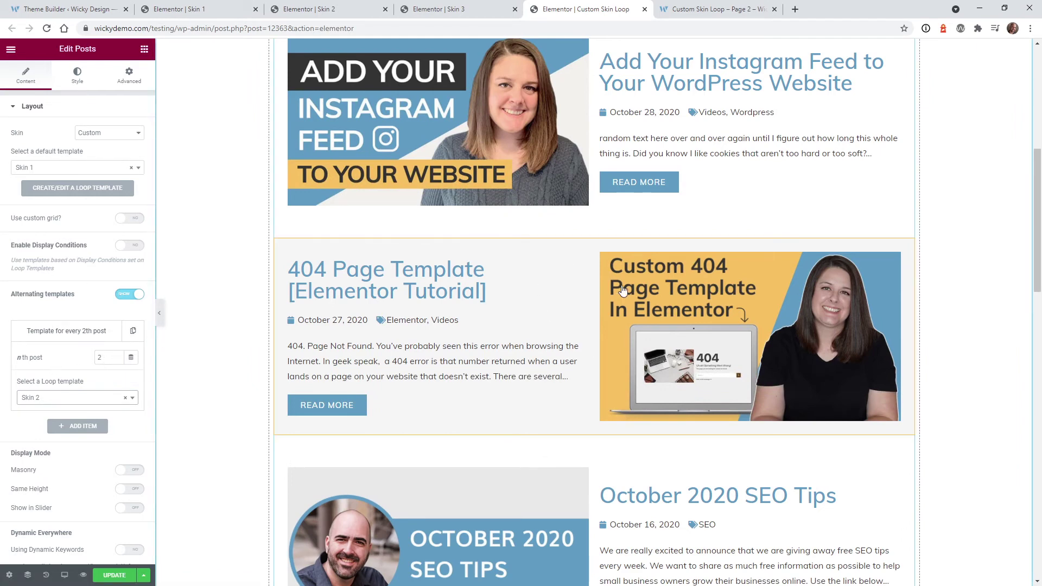
Add a second alternating template item that uses Skin 3 for every 3rd post
{"action": "left_click", "coordinate": [84, 429]}
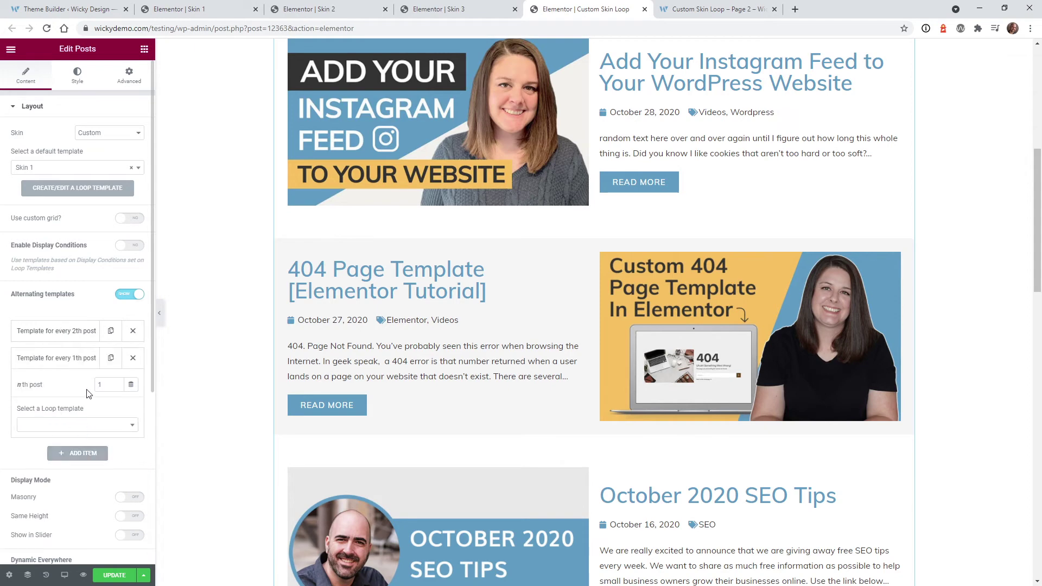
{"action": "left_click", "coordinate": [118, 382]}
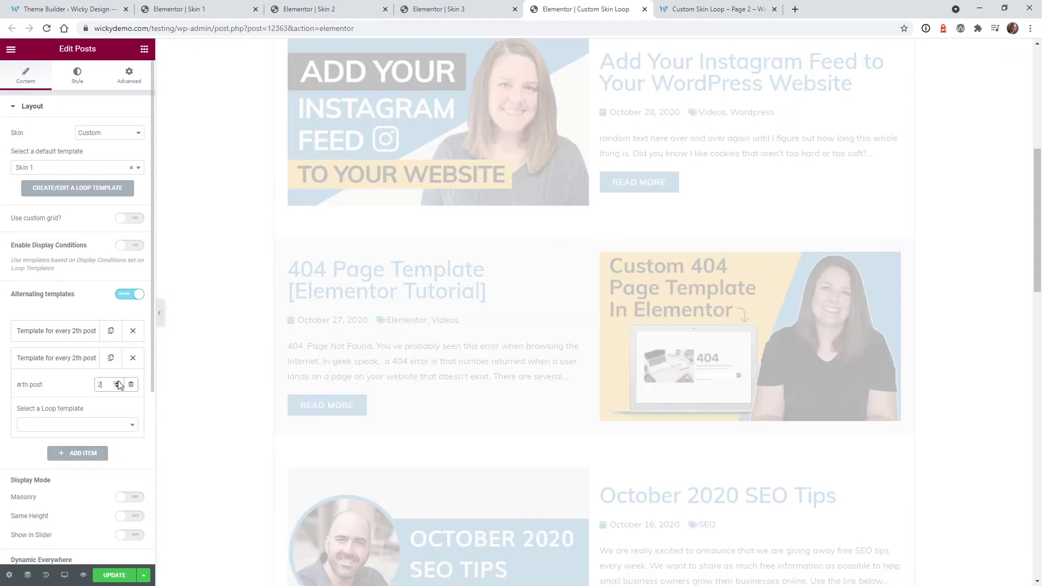
{"action": "left_click", "coordinate": [118, 382]}
{"action": "left_click", "coordinate": [79, 425]}
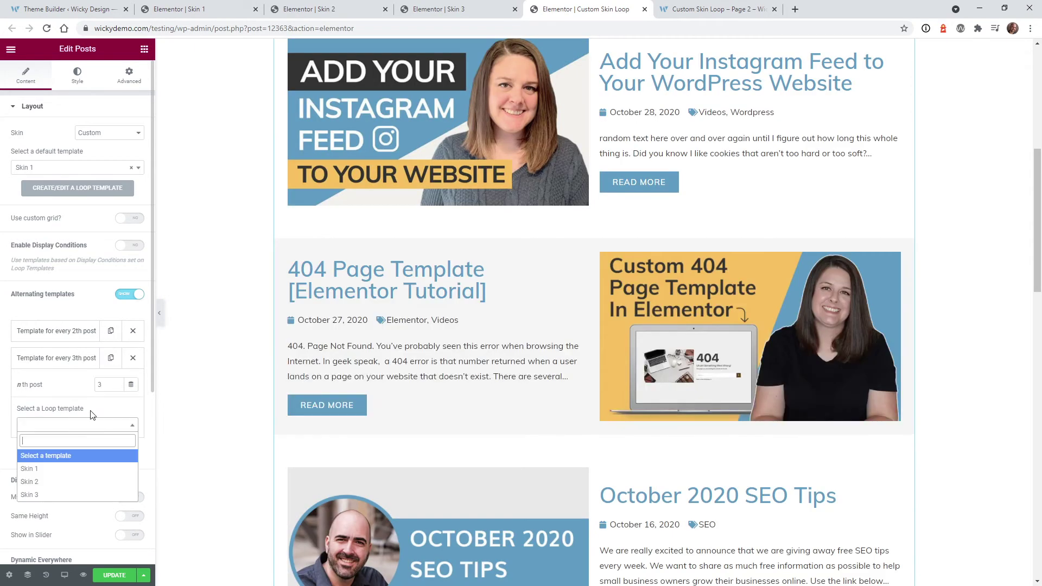
{"action": "left_click", "coordinate": [29, 494]}
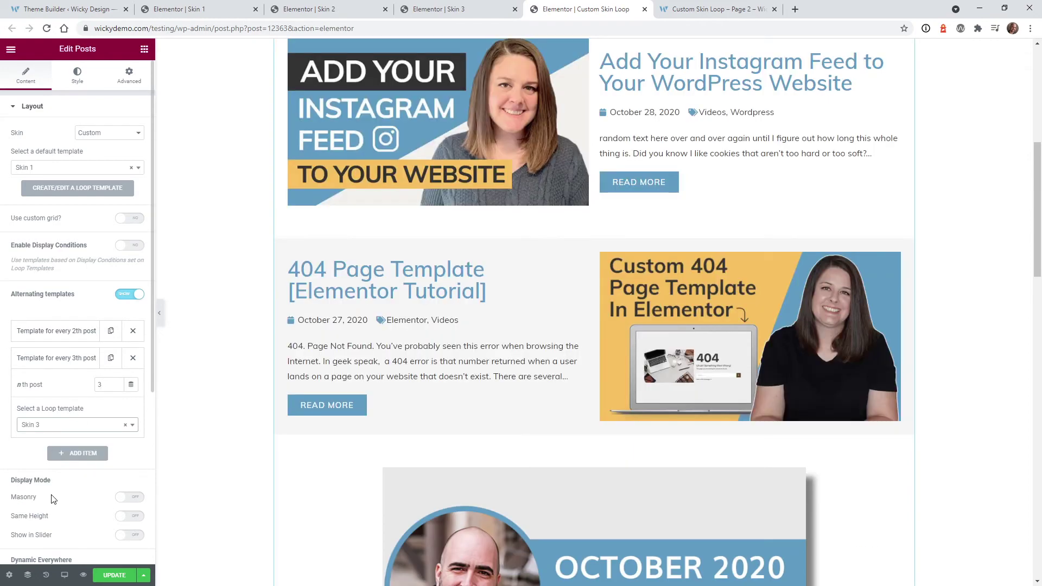
Review how the Skin 1, Skin 2 and Skin 3 layouts alternate through the post list on the page
{"action": "scroll", "coordinate": [546, 396], "scroll_direction": "up", "scroll_amount": 7}
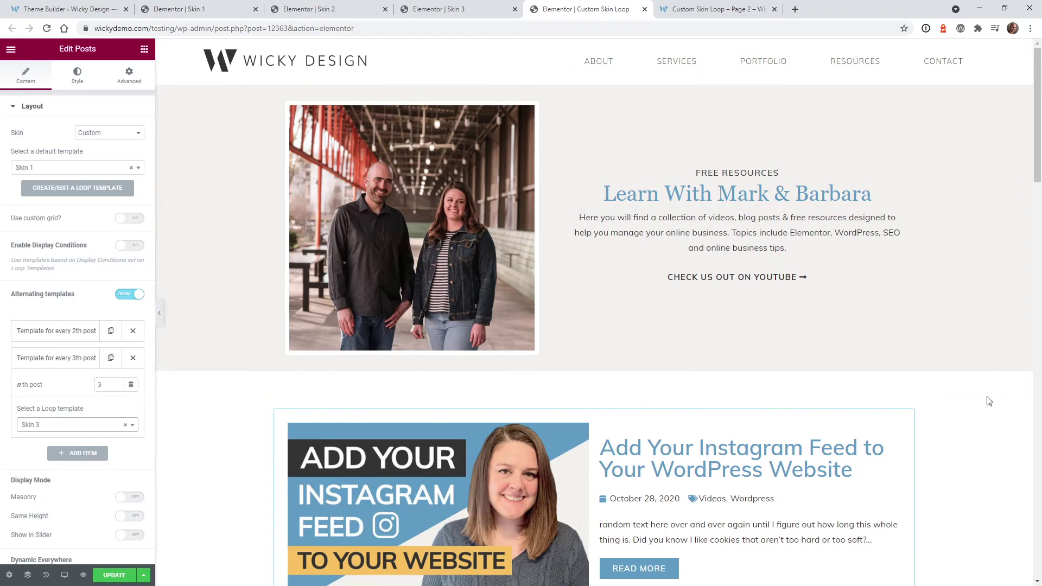
{"action": "scroll", "coordinate": [993, 396], "scroll_direction": "down", "scroll_amount": 3}
{"action": "scroll", "coordinate": [987, 399], "scroll_direction": "down", "scroll_amount": 1}
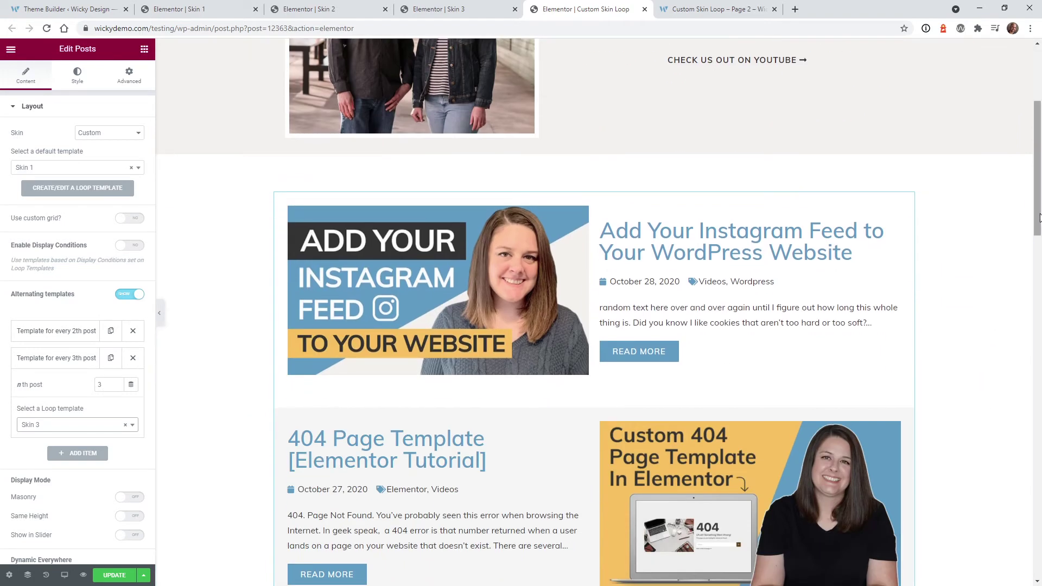
{"action": "scroll", "coordinate": [1030, 210], "scroll_direction": "down", "scroll_amount": 5}
{"action": "scroll", "coordinate": [658, 311], "scroll_direction": "down", "scroll_amount": 5}
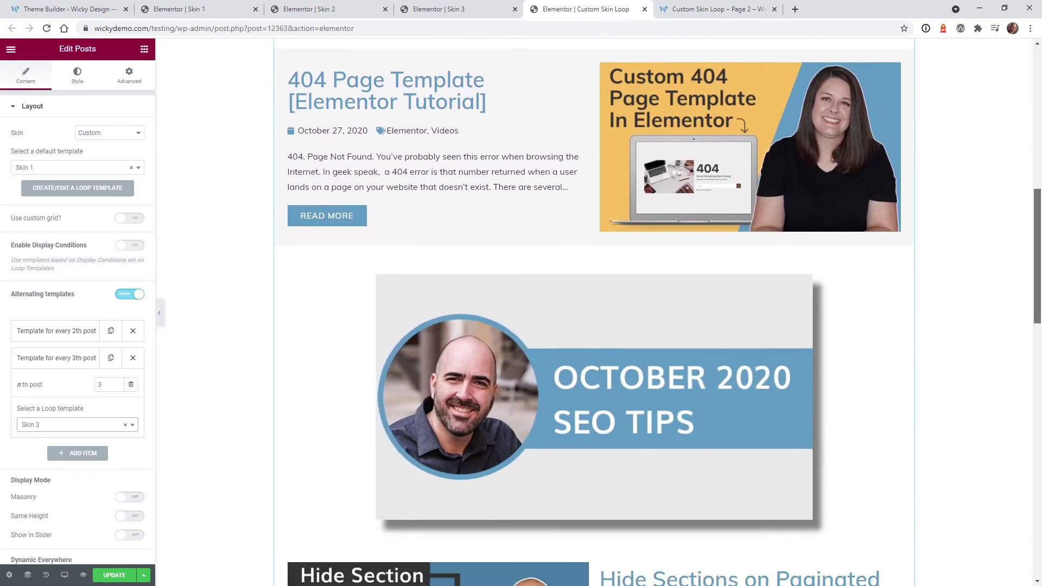
{"action": "scroll", "coordinate": [817, 210], "scroll_direction": "up", "scroll_amount": 1}
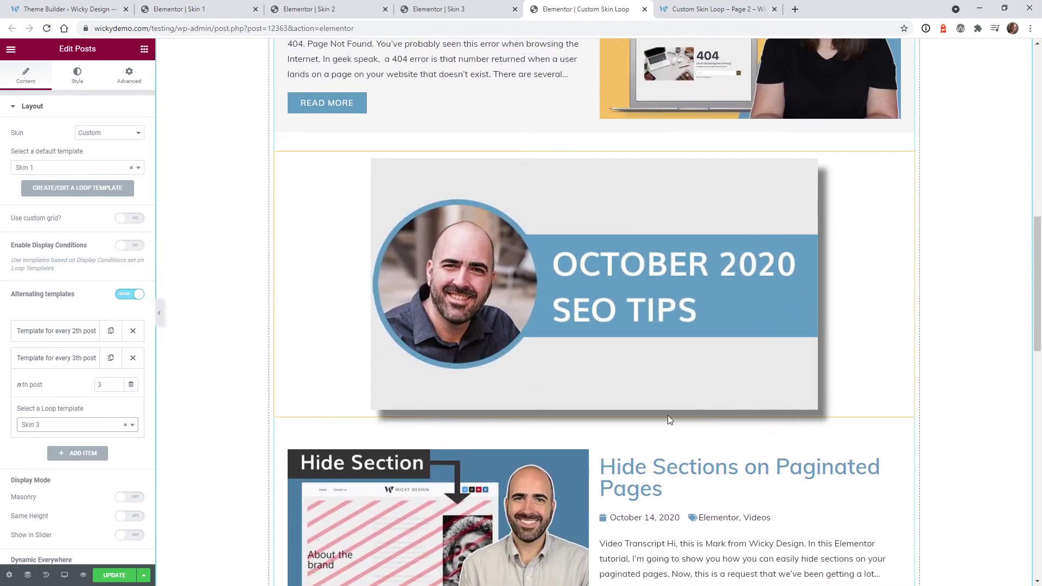
{"action": "scroll", "coordinate": [594, 312], "scroll_direction": "up", "scroll_amount": 1}
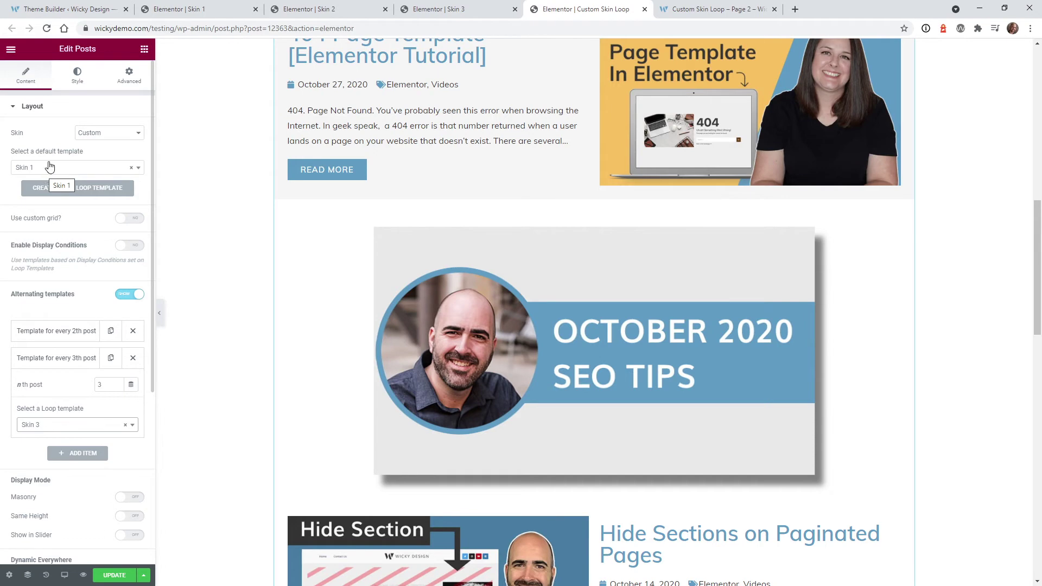
{"action": "scroll", "coordinate": [437, 255], "scroll_direction": "up", "scroll_amount": 4}
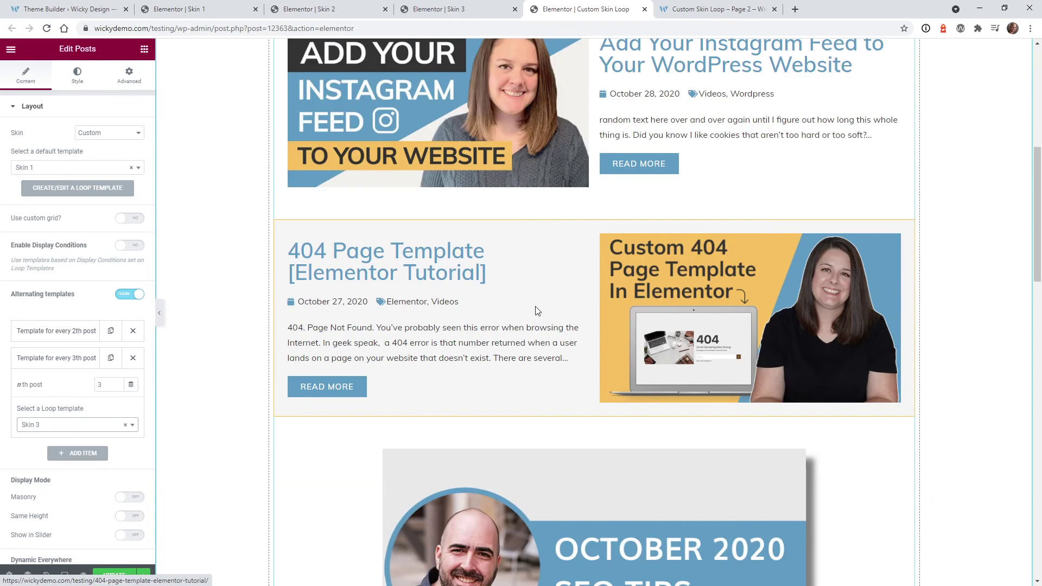
{"action": "scroll", "coordinate": [537, 303], "scroll_direction": "up", "scroll_amount": 2}
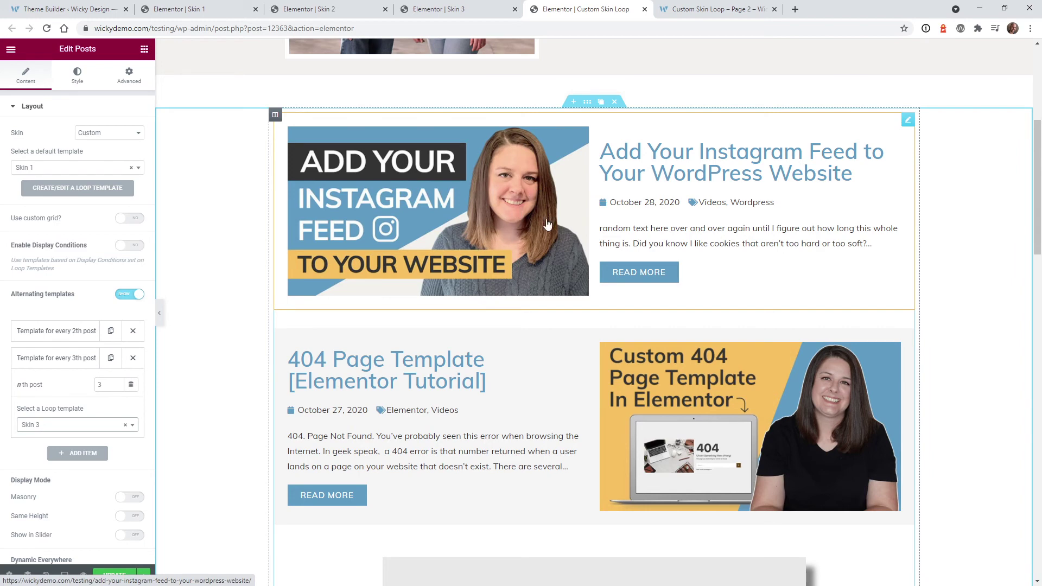
{"action": "scroll", "coordinate": [503, 369], "scroll_direction": "down", "scroll_amount": 4}
{"action": "scroll", "coordinate": [553, 286], "scroll_direction": "up", "scroll_amount": 2}
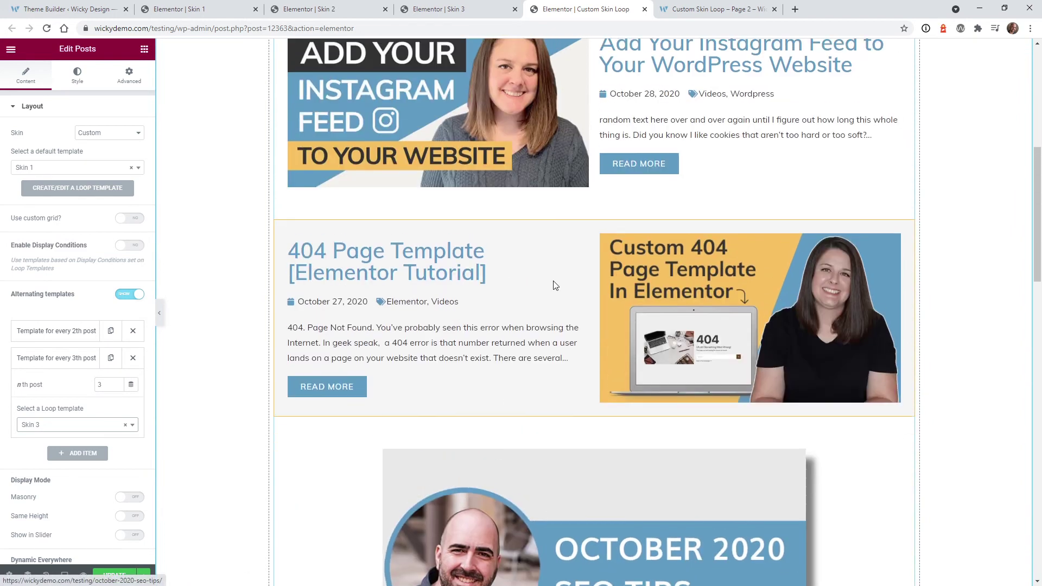
{"action": "scroll", "coordinate": [545, 286], "scroll_direction": "down", "scroll_amount": 4}
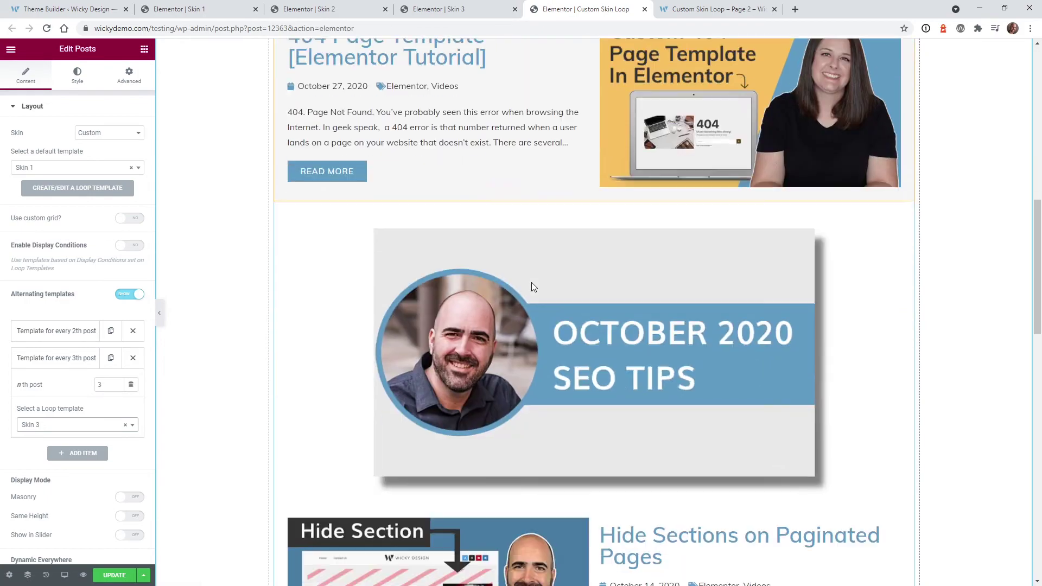
{"action": "scroll", "coordinate": [599, 390], "scroll_direction": "down", "scroll_amount": 4}
{"action": "scroll", "coordinate": [852, 382], "scroll_direction": "down", "scroll_amount": 7}
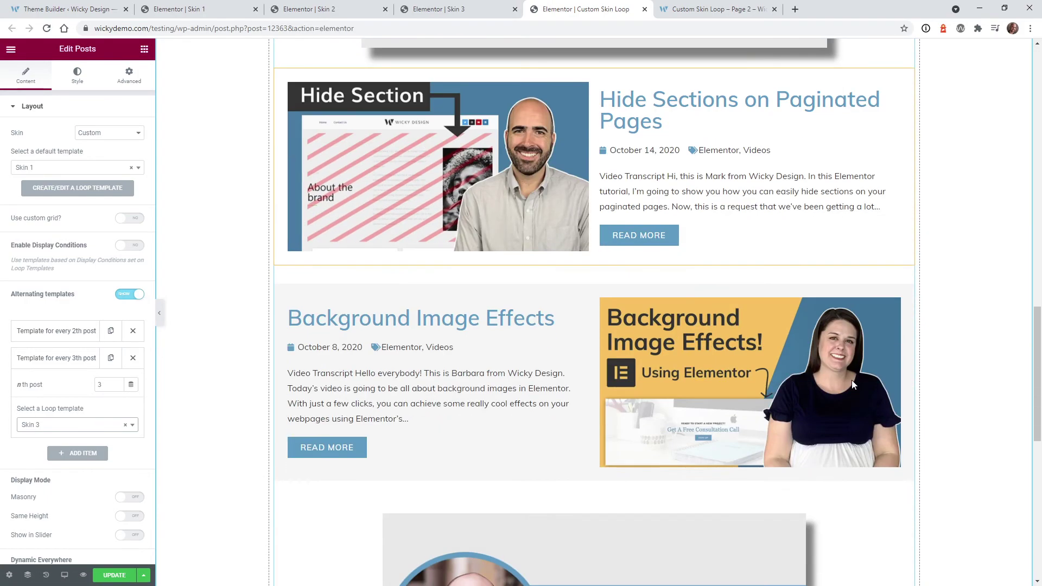
{"action": "scroll", "coordinate": [482, 365], "scroll_direction": "down", "scroll_amount": 4}
{"action": "scroll", "coordinate": [543, 369], "scroll_direction": "up", "scroll_amount": 5}
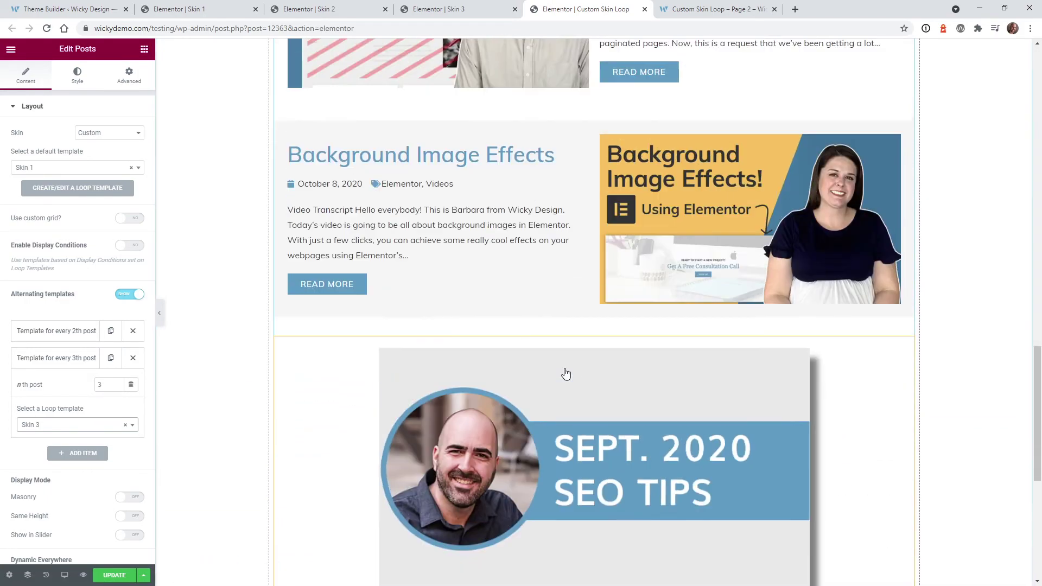
{"action": "scroll", "coordinate": [566, 368], "scroll_direction": "down", "scroll_amount": 3}
Set the Posts widget to show 24 posts per page
{"action": "scroll", "coordinate": [77, 483], "scroll_direction": "down", "scroll_amount": 5}
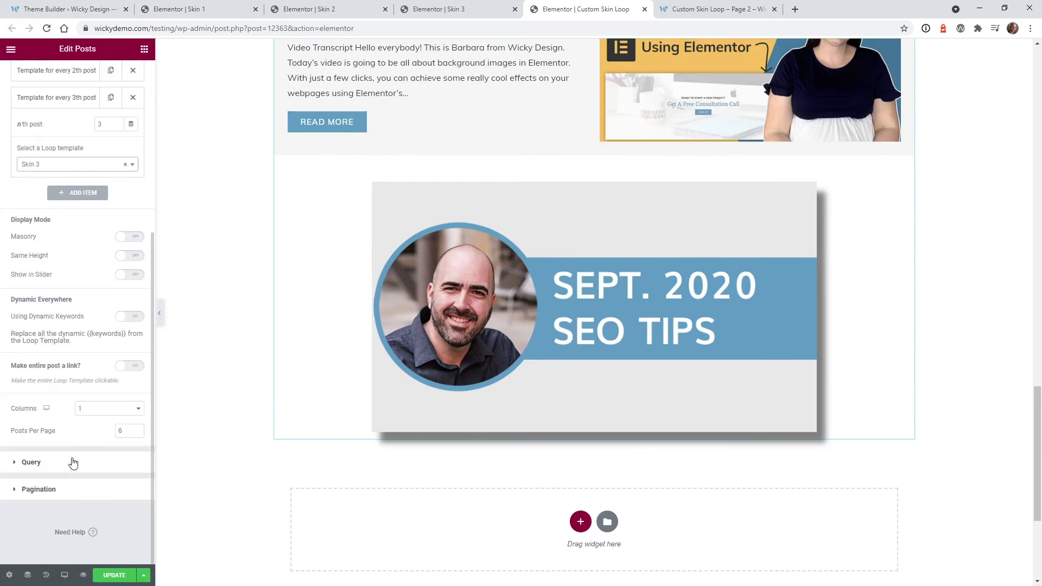
{"action": "double_click", "coordinate": [128, 431]}
{"action": "type", "text": "2"}
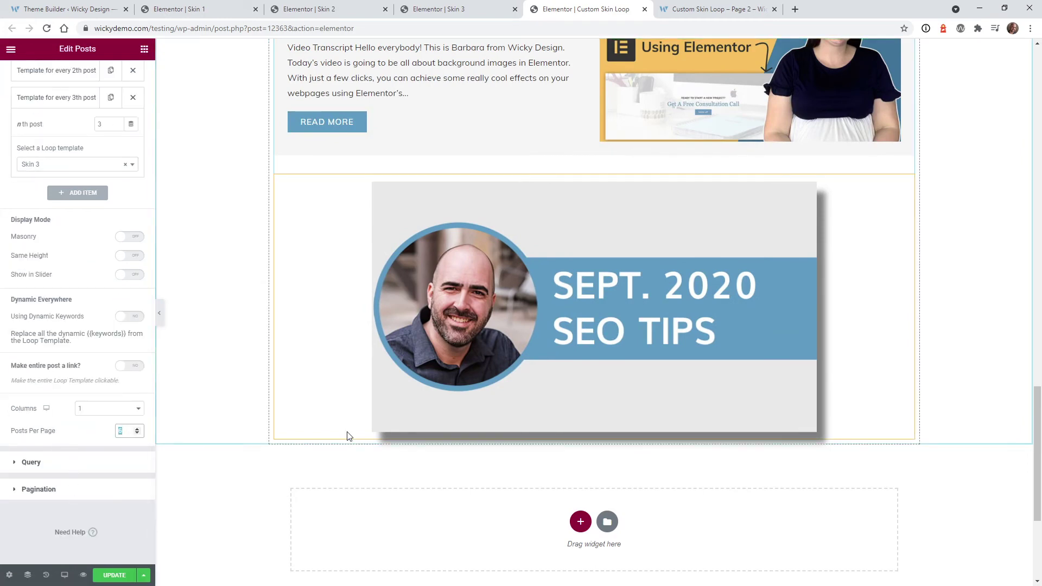
{"action": "type", "text": "4"}
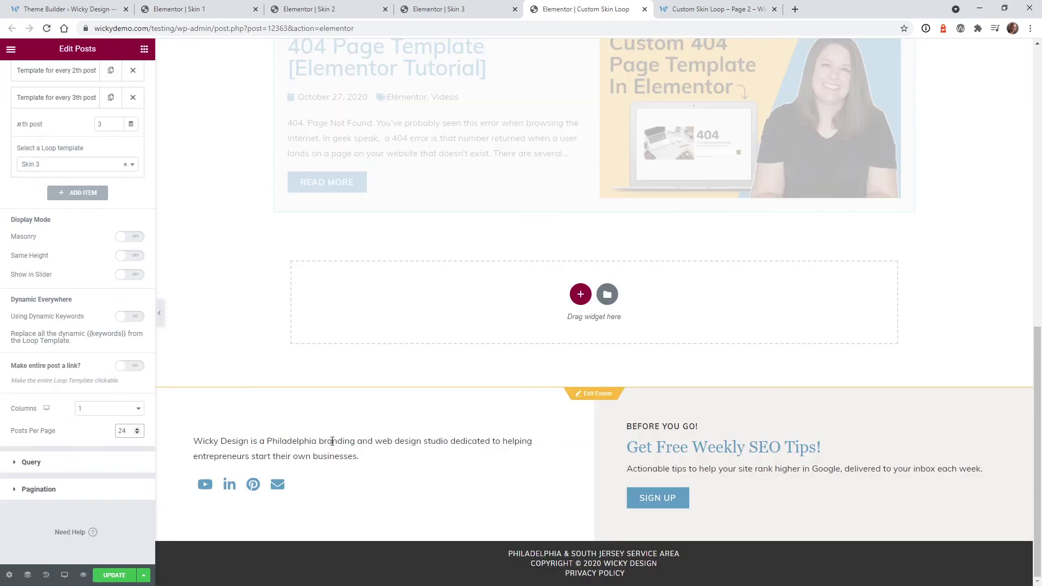
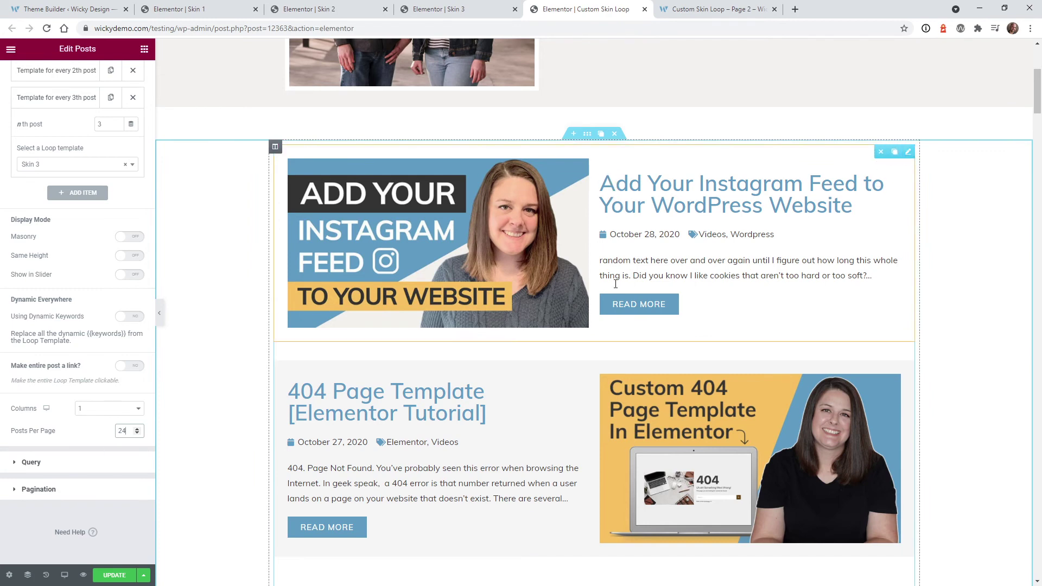
Increase the Posts widget's rows gap to 93 and check the spacing between the posts
{"action": "scroll", "coordinate": [101, 217], "scroll_direction": "up", "scroll_amount": 5}
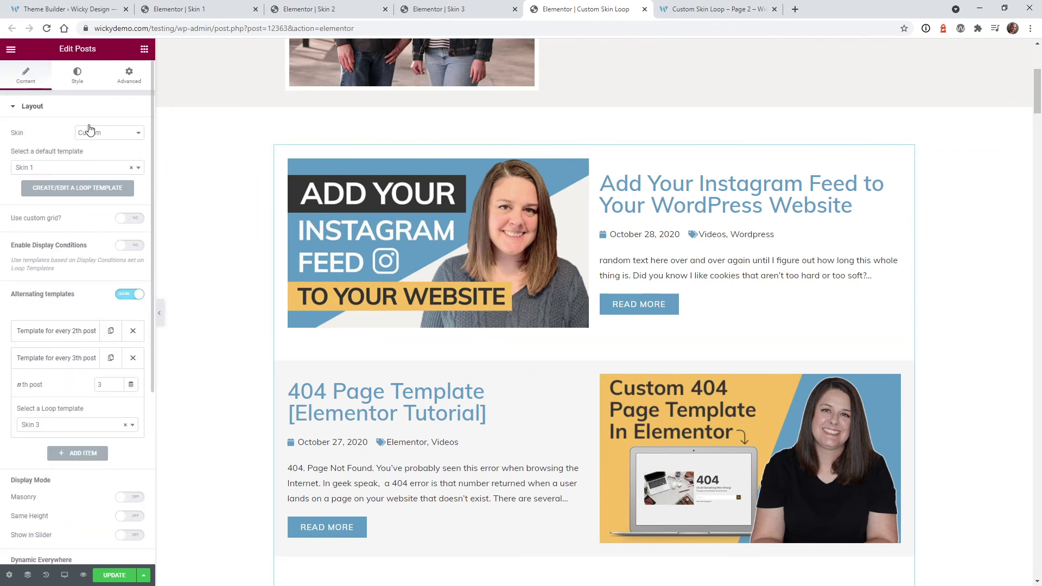
{"action": "left_click", "coordinate": [78, 88]}
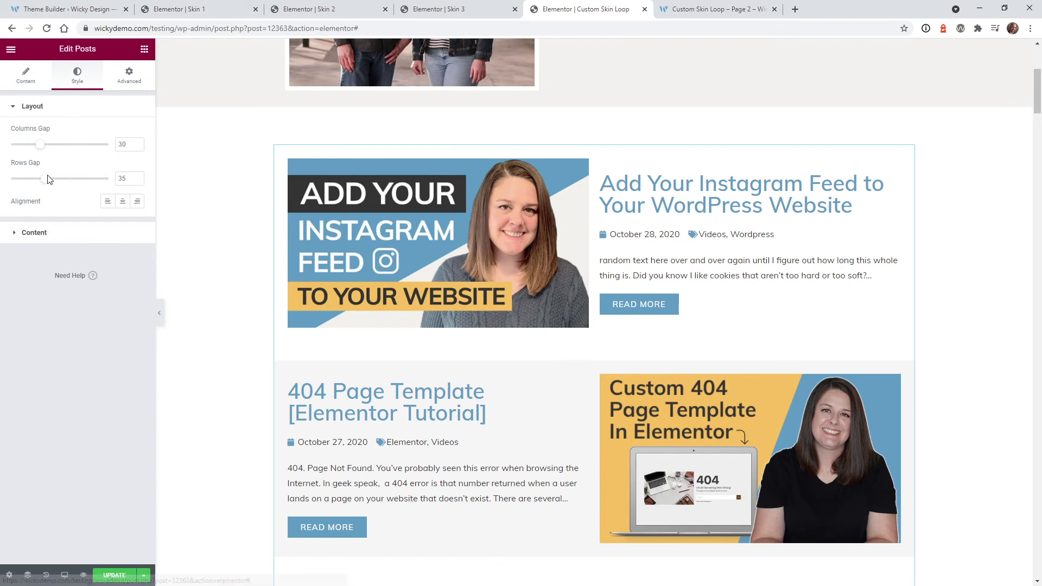
{"action": "left_click_drag", "start_coordinate": [47, 187], "coordinate": [103, 190]}
{"action": "scroll", "coordinate": [589, 349], "scroll_direction": "down", "scroll_amount": 10}
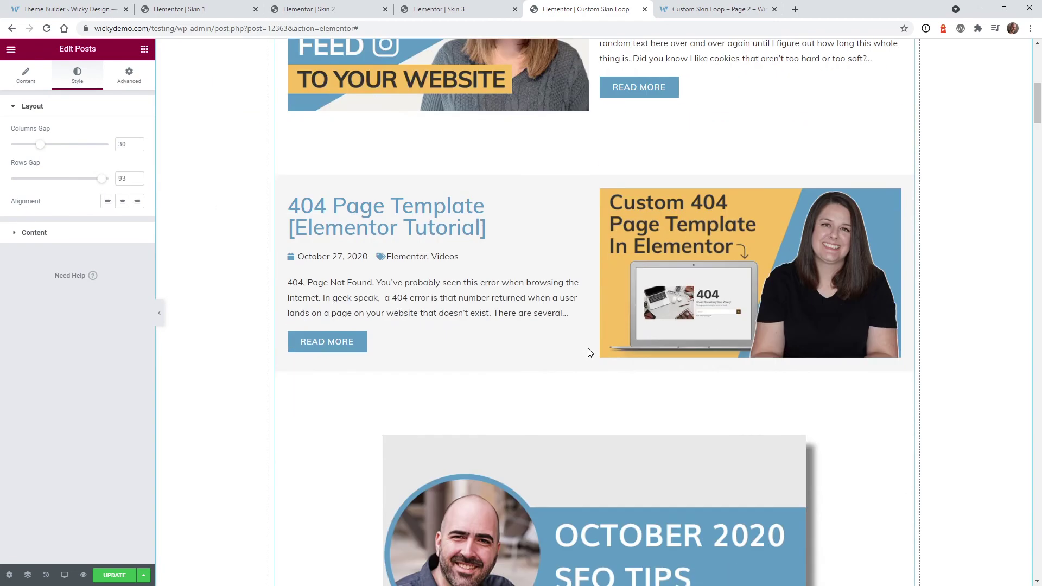
{"action": "scroll", "coordinate": [424, 223], "scroll_direction": "down", "scroll_amount": 6}
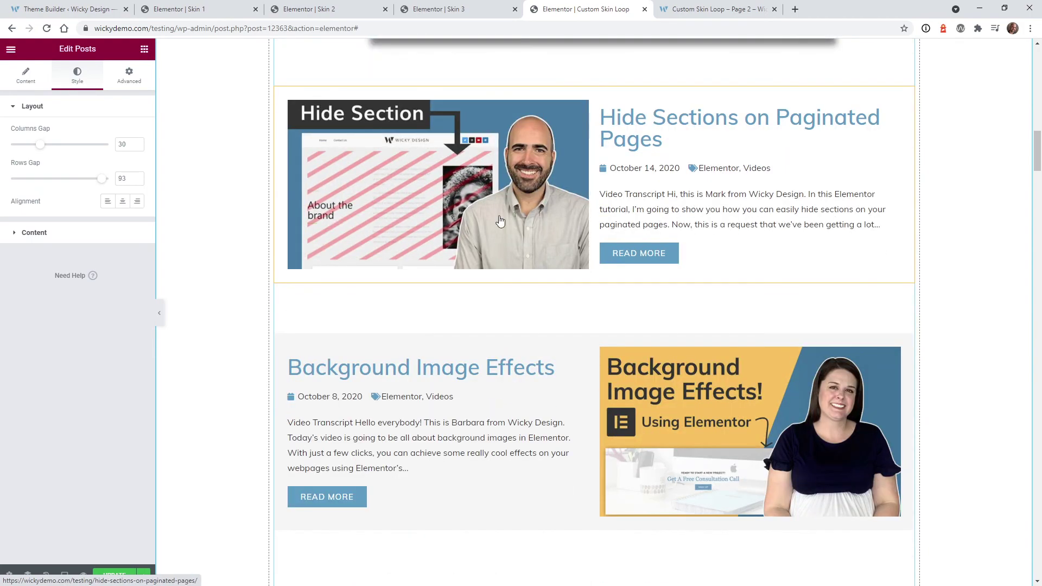
{"action": "scroll", "coordinate": [542, 319], "scroll_direction": "down", "scroll_amount": 5}
{"action": "scroll", "coordinate": [543, 321], "scroll_direction": "down", "scroll_amount": 20}
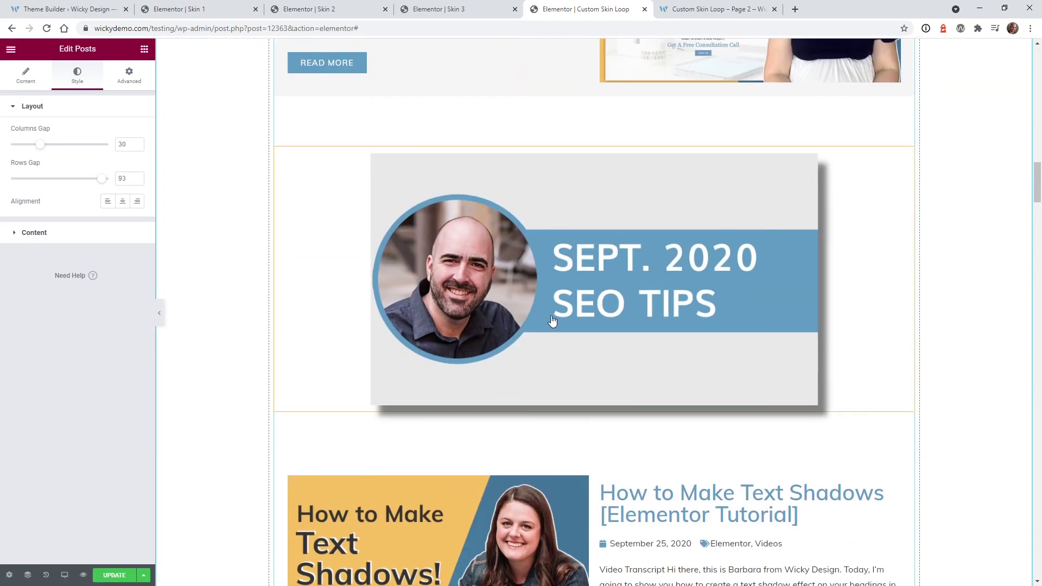
{"action": "scroll", "coordinate": [552, 321], "scroll_direction": "down", "scroll_amount": 6}
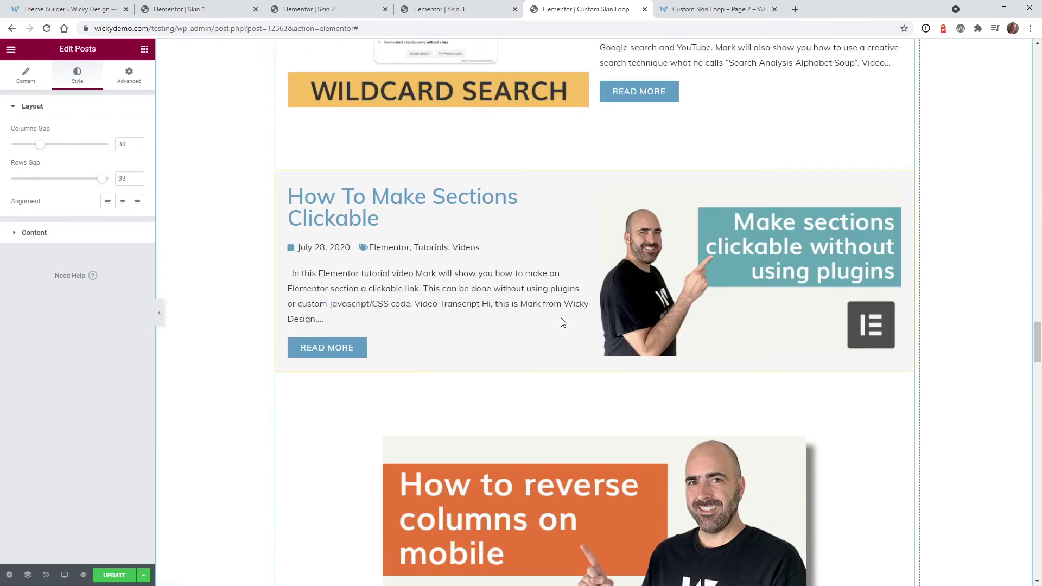
Set the pagination below the post list to Numbers + Previous/Next
{"action": "left_click_drag", "start_coordinate": [1038, 336], "coordinate": [1039, 548]}
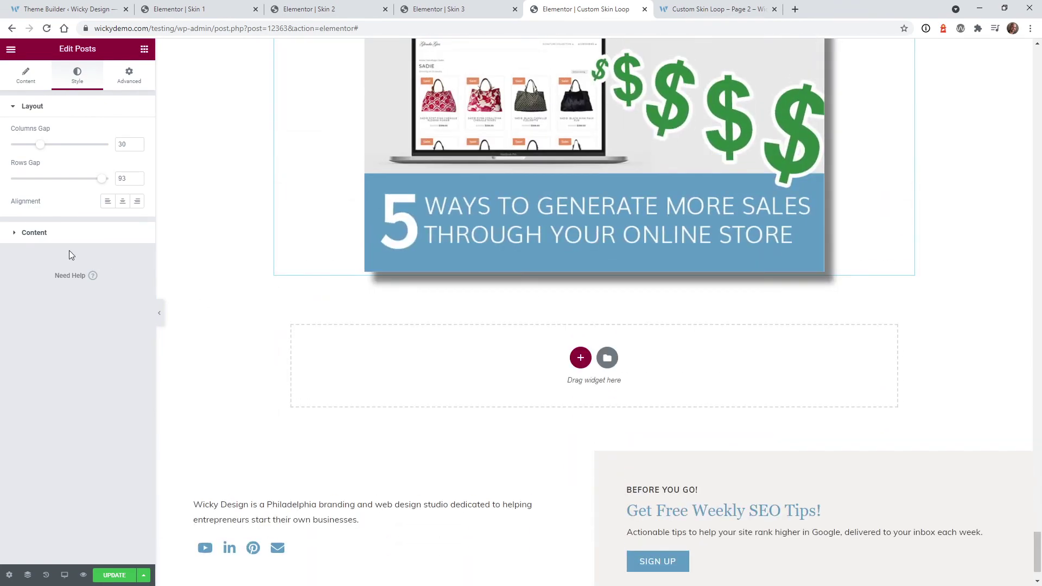
{"action": "left_click", "coordinate": [26, 76]}
{"action": "scroll", "coordinate": [69, 453], "scroll_direction": "down", "scroll_amount": 5}
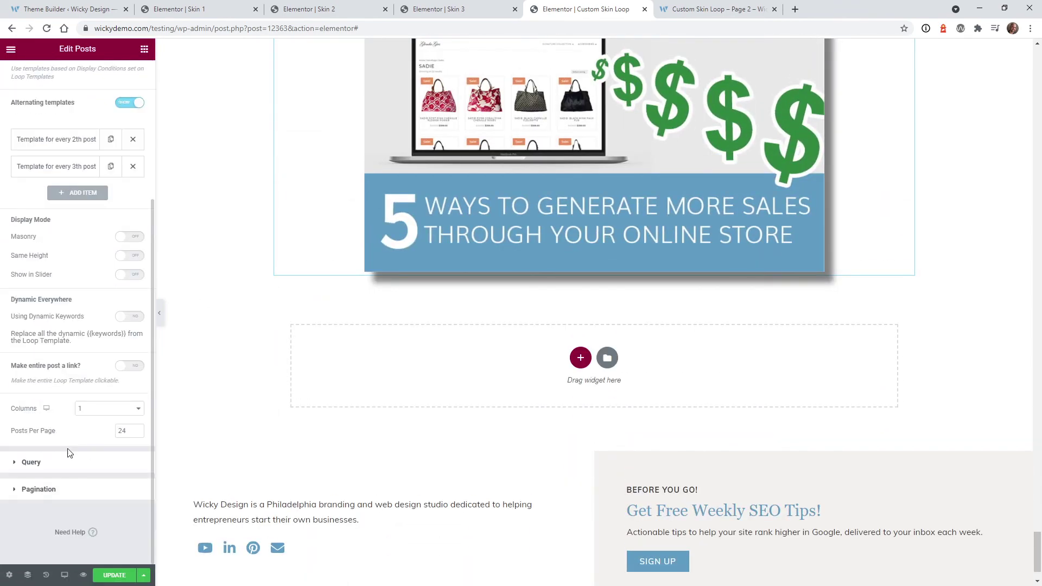
{"action": "left_click", "coordinate": [59, 492]}
{"action": "left_click", "coordinate": [99, 188]}
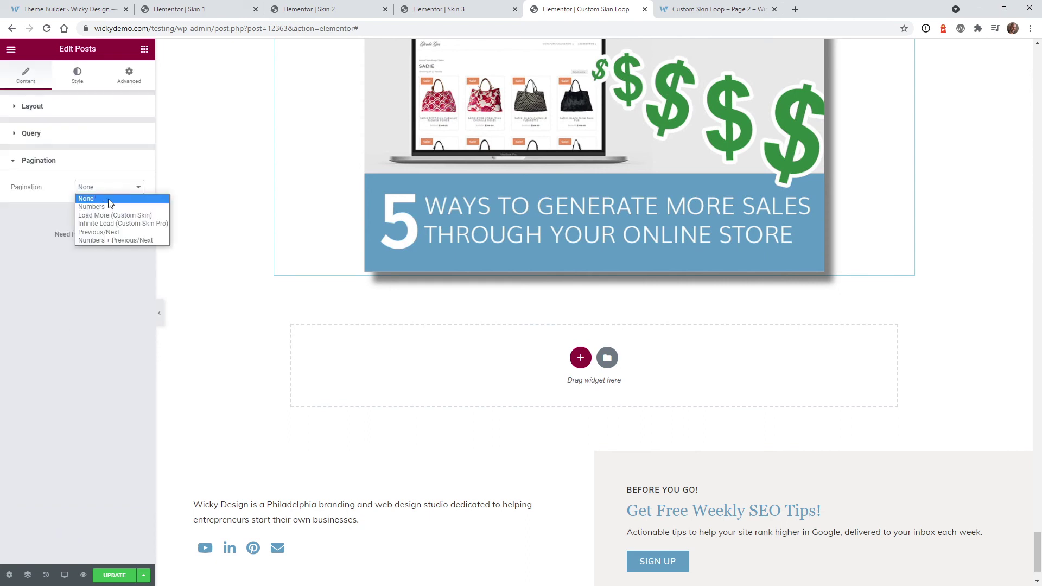
{"action": "left_click", "coordinate": [115, 239]}
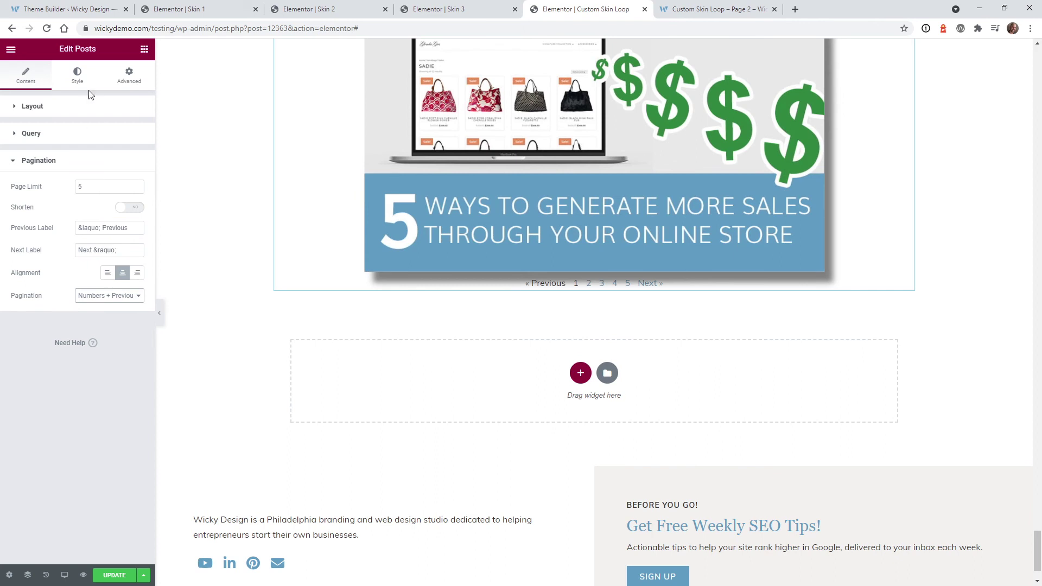
Set the spacing above the Posts widget's pagination to 83 and update the page
{"action": "left_click", "coordinate": [77, 76]}
{"action": "left_click", "coordinate": [70, 263]}
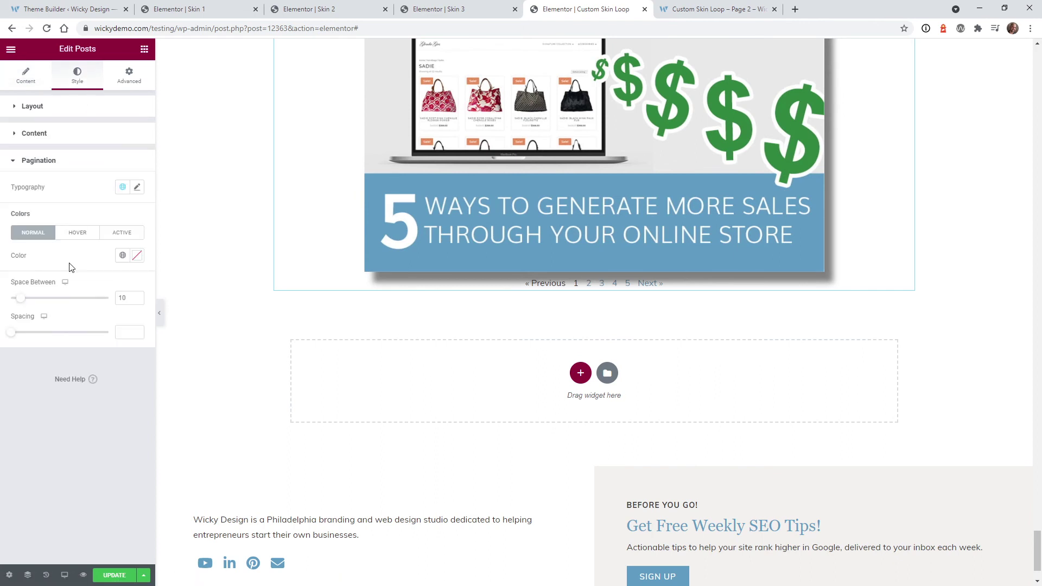
{"action": "left_click_drag", "start_coordinate": [13, 335], "coordinate": [96, 339]}
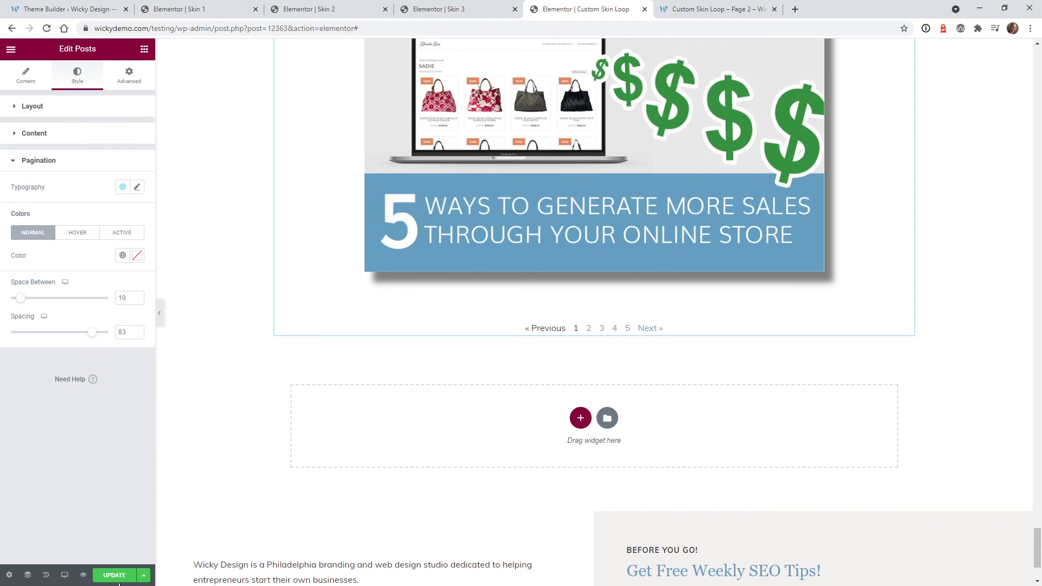
Load the first page of the live post list at wickydemo.com/testing/ele/ and check the pagination beneath the last post
{"action": "left_click", "coordinate": [700, 7]}
{"action": "left_click", "coordinate": [191, 28]}
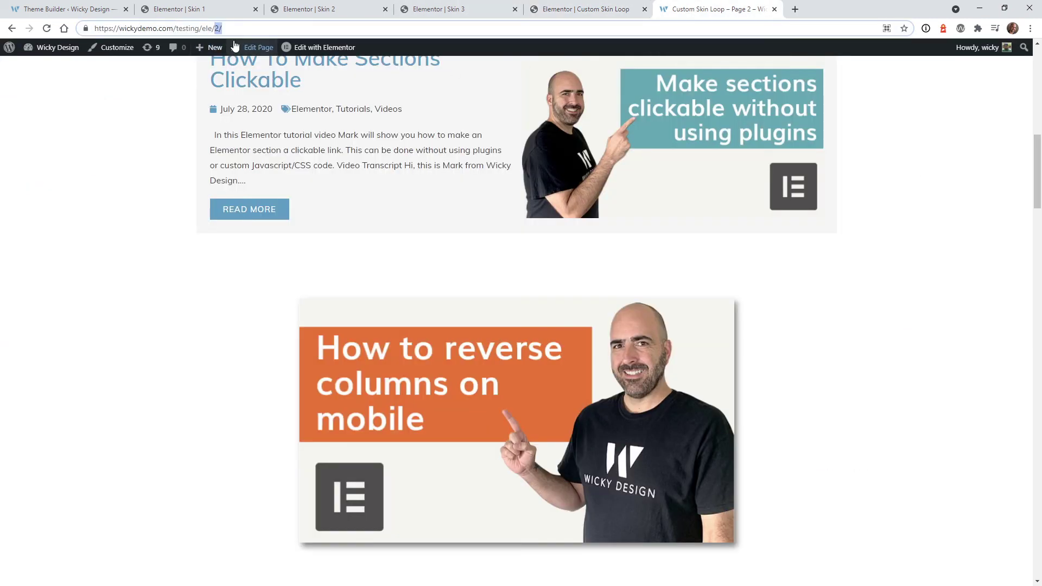
{"action": "key", "text": "BackSpace"}
{"action": "key", "text": "BackSpace"}
{"action": "key", "text": "Return"}
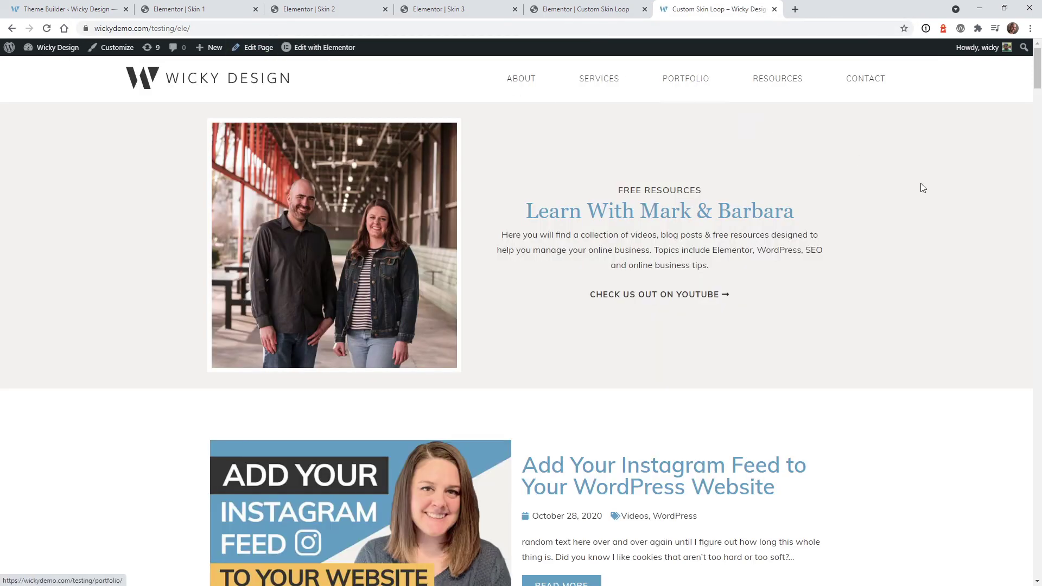
{"action": "left_click_drag", "start_coordinate": [1038, 77], "coordinate": [1038, 549]}
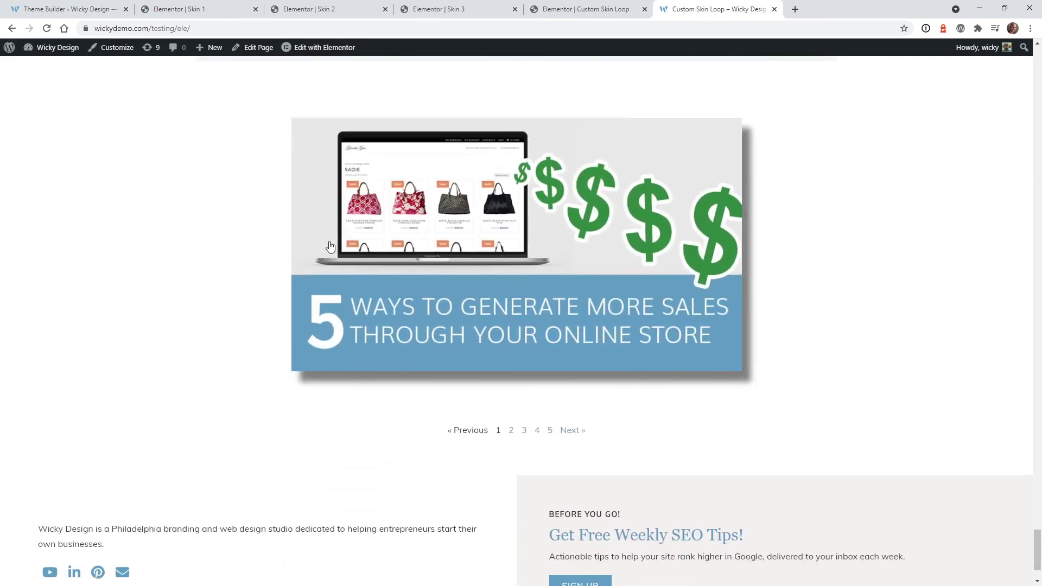
Go to page 2 of the live post list and examine how the skins alternate there
{"action": "left_click", "coordinate": [511, 436]}
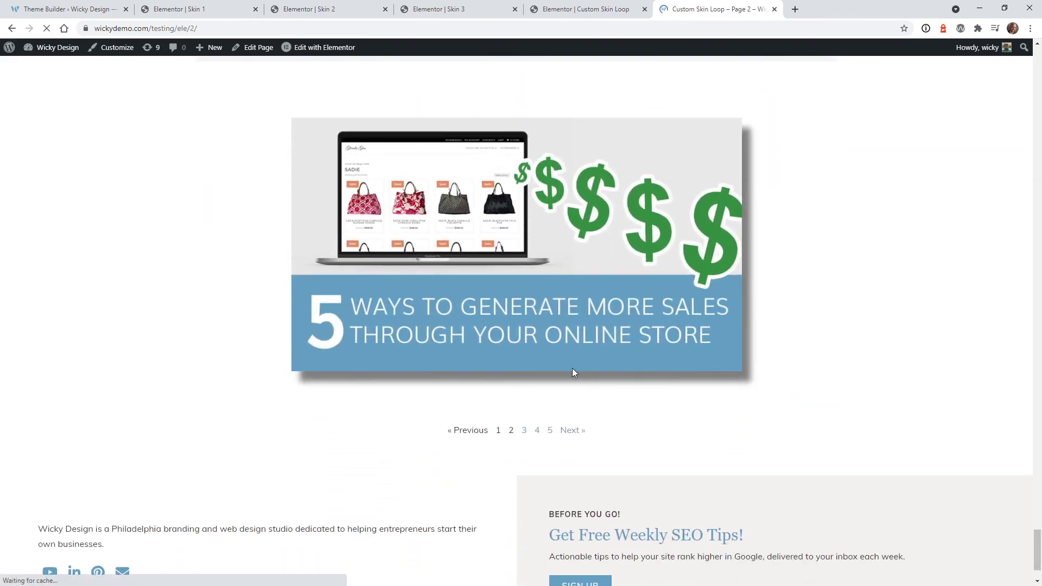
{"action": "scroll", "coordinate": [510, 391], "scroll_direction": "down", "scroll_amount": 3}
{"action": "scroll", "coordinate": [372, 325], "scroll_direction": "down", "scroll_amount": 10}
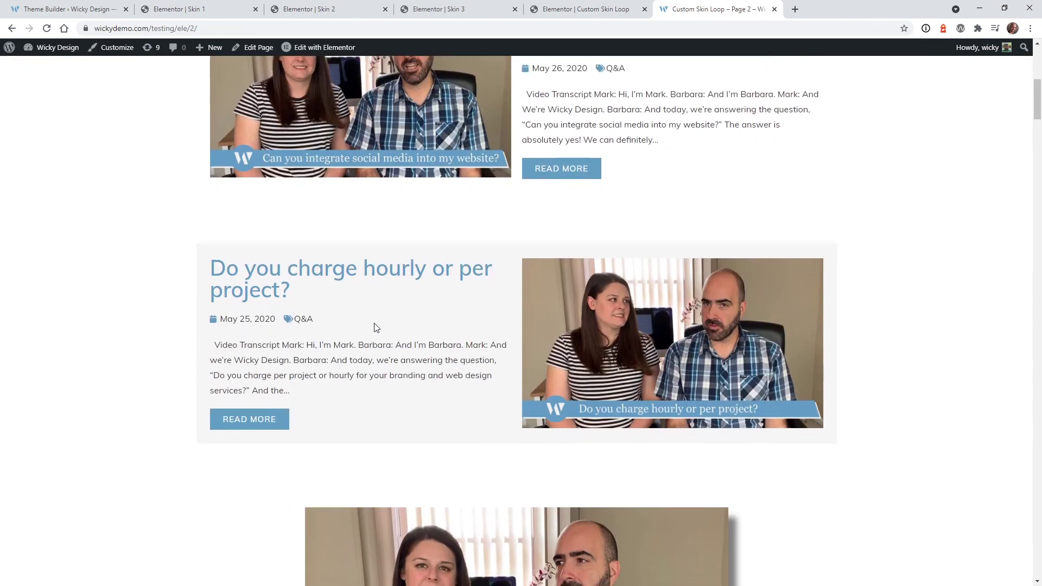
{"action": "scroll", "coordinate": [274, 354], "scroll_direction": "down", "scroll_amount": 6}
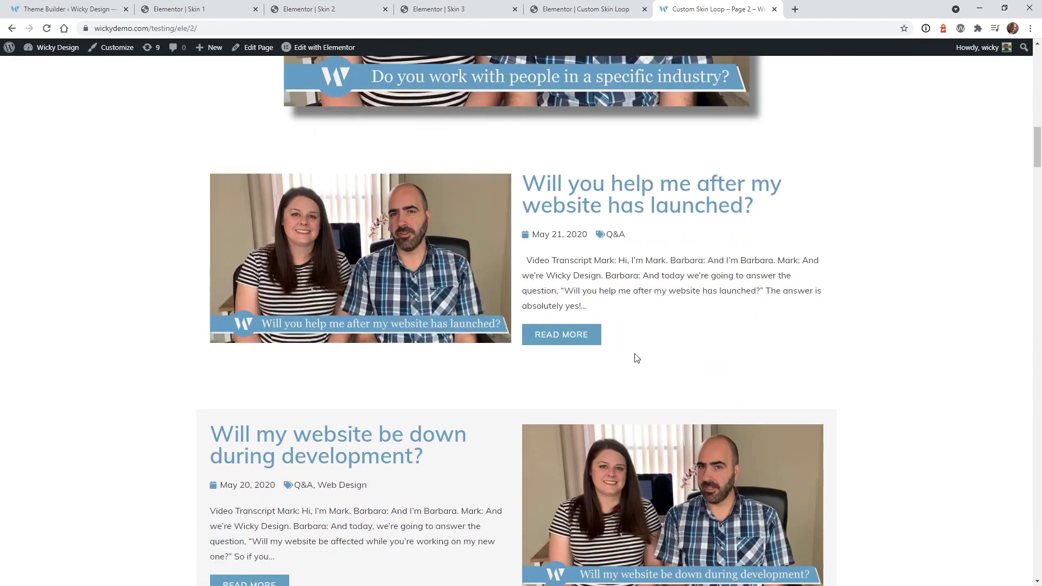
{"action": "left_click_drag", "start_coordinate": [1038, 161], "coordinate": [1038, 72]}
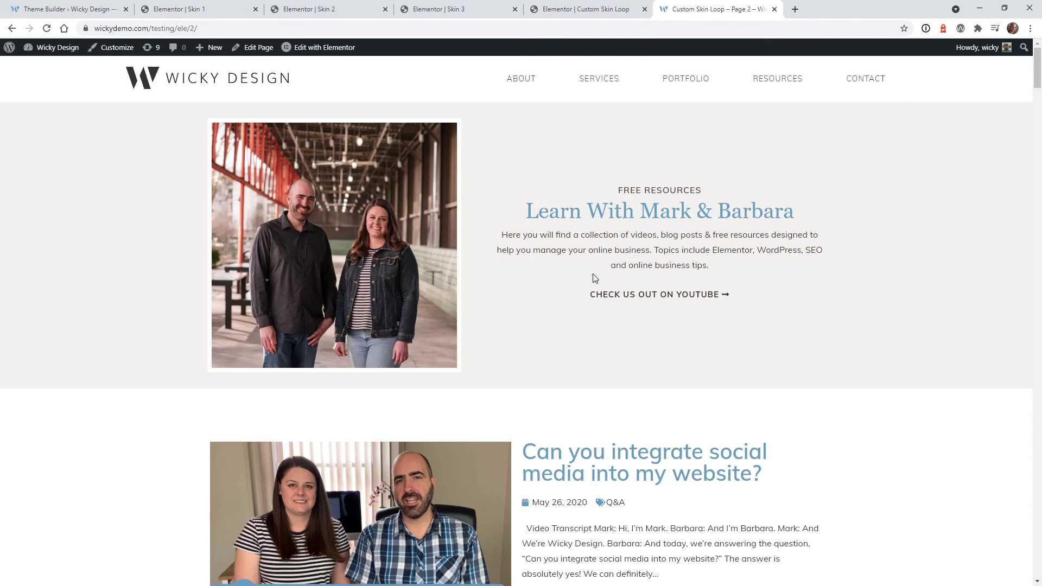
{"action": "scroll", "coordinate": [597, 277], "scroll_direction": "down", "scroll_amount": 2}
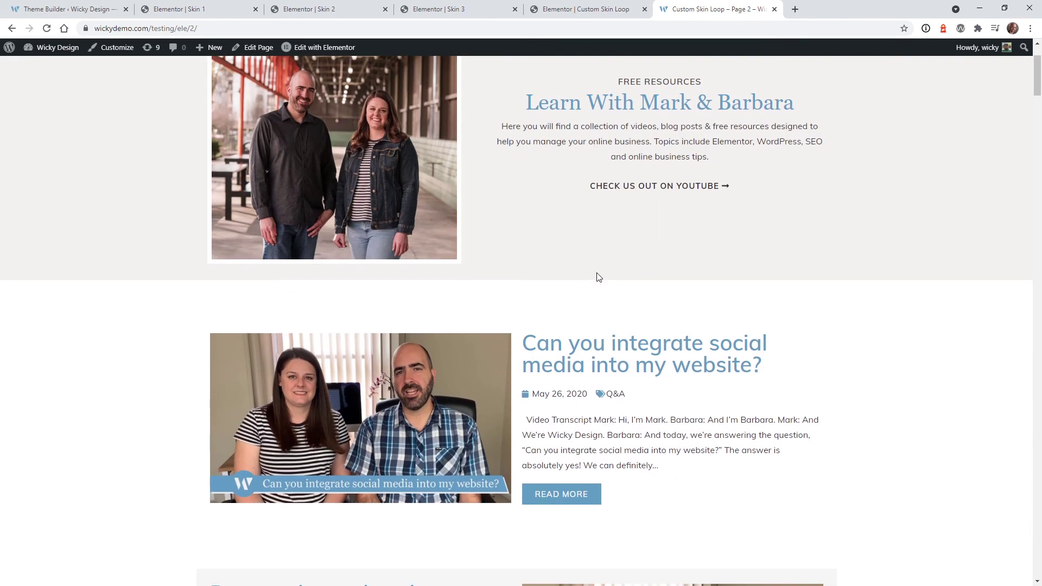
Revisit the Skin 1 and Skin 3 templates, then return to page 2 of the live post list
{"action": "left_click", "coordinate": [227, 5]}
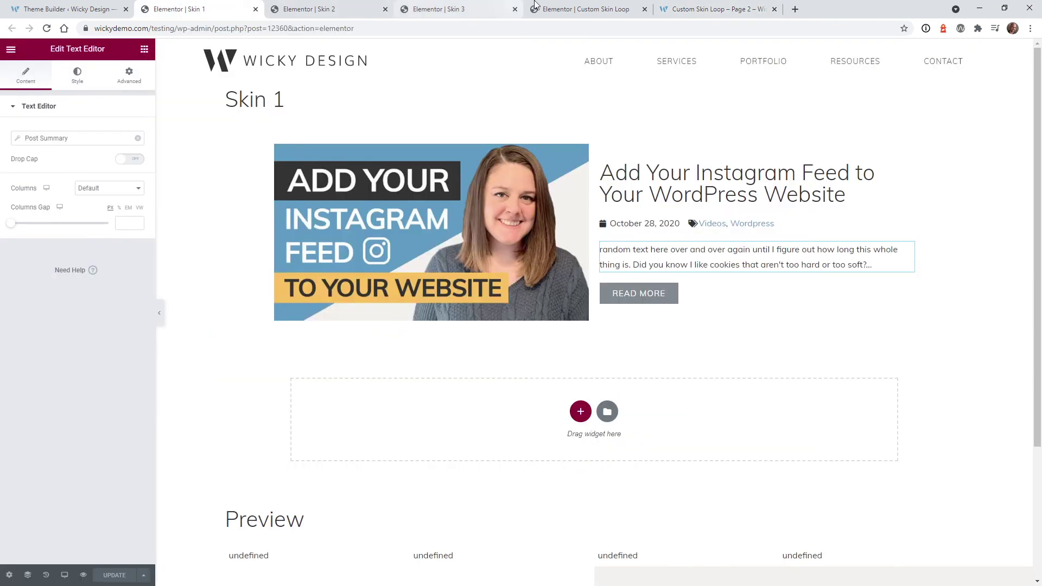
{"action": "left_click", "coordinate": [554, 5]}
{"action": "left_click", "coordinate": [453, 5]}
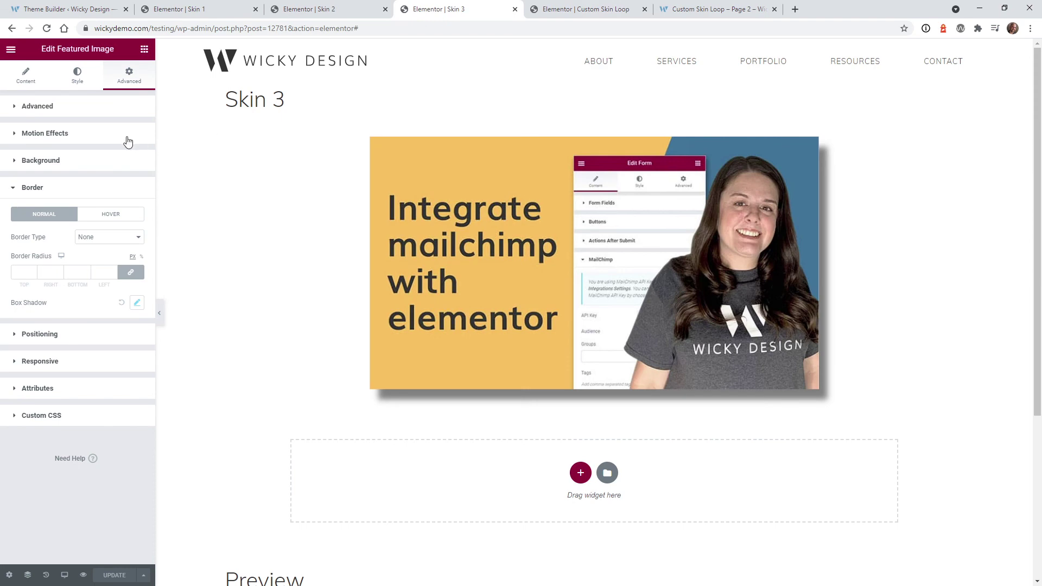
{"action": "left_click", "coordinate": [12, 71]}
{"action": "left_click", "coordinate": [749, 5]}
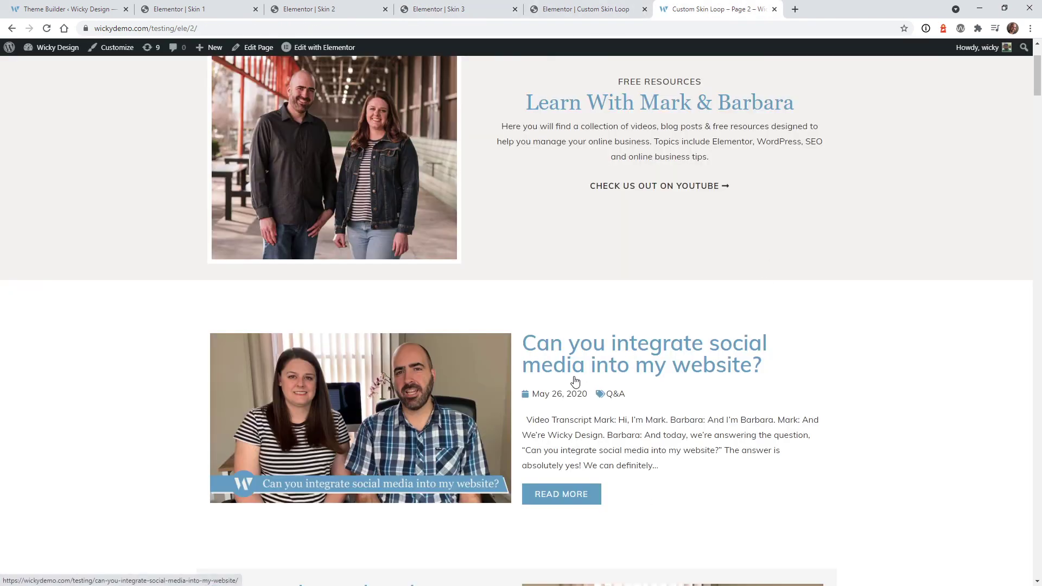
{"action": "scroll", "coordinate": [576, 381], "scroll_direction": "up", "scroll_amount": 2}
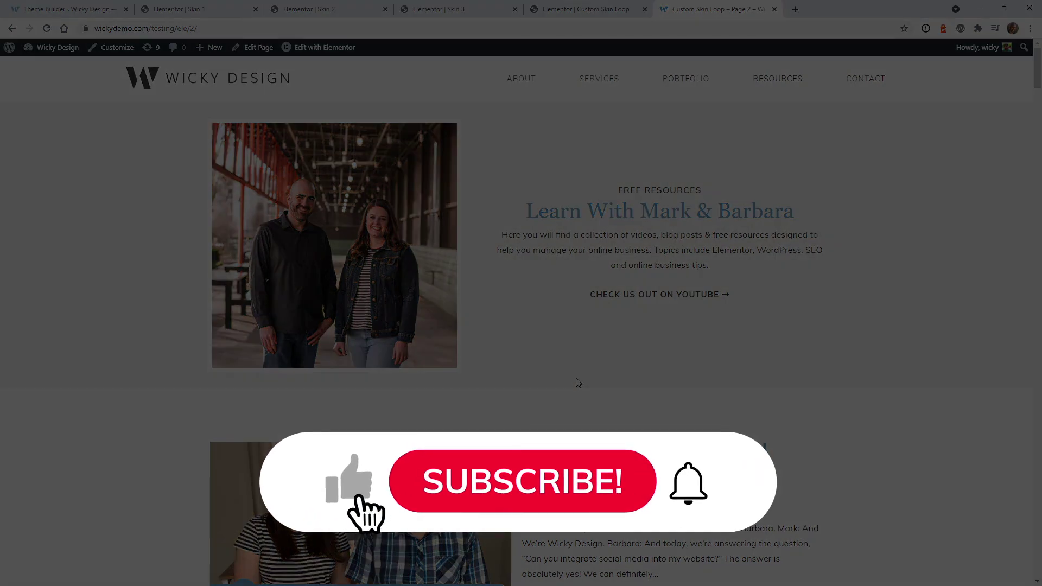